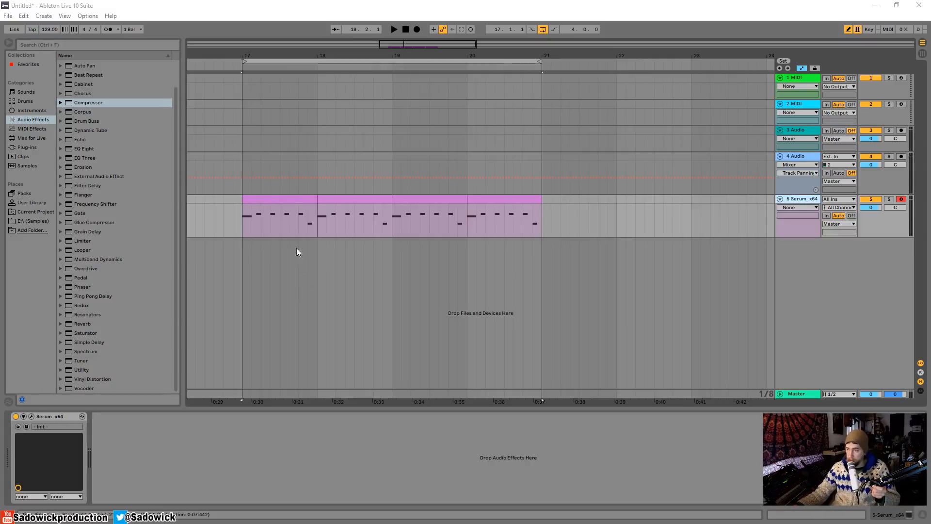
Increase the height of the Serum track and hide the automation lanes, with the clip in bar 17 selected.
left_click(296, 198)
left_click_drag(904, 224, 904, 240)
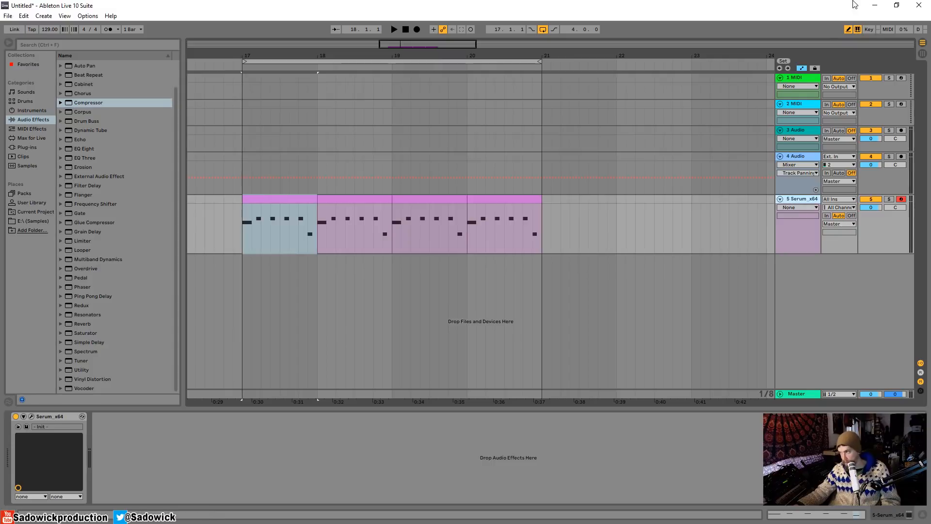
left_click(801, 68)
left_click(276, 197)
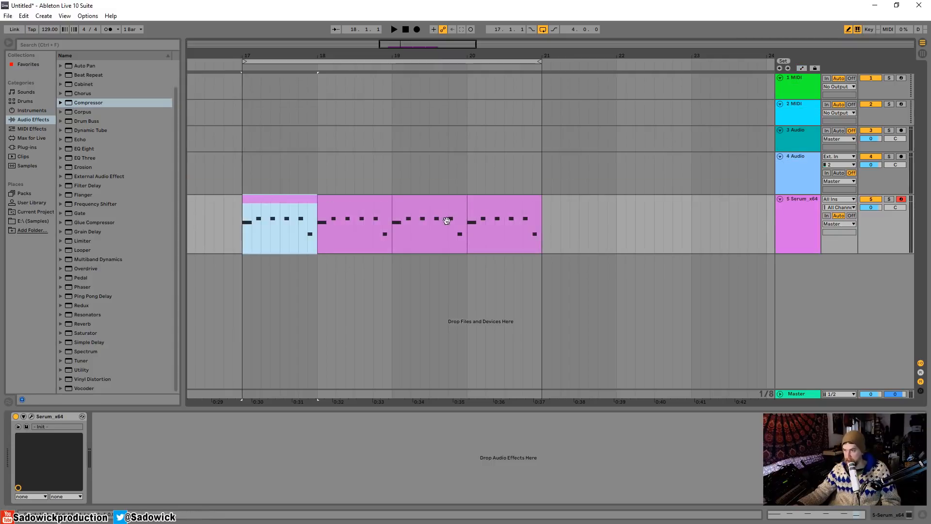
Audition the Serum pattern and review the synth's oscillator and effects settings and the first clip's notes.
key("space")
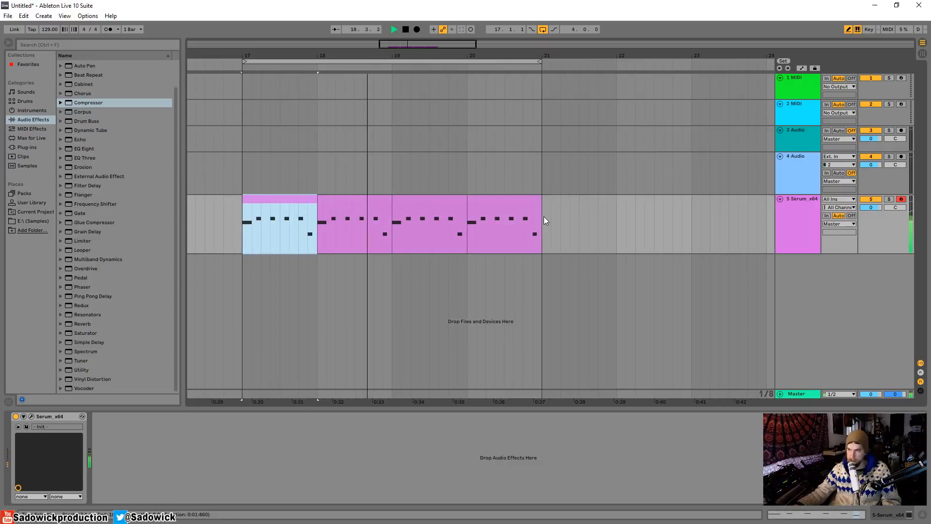
key("space")
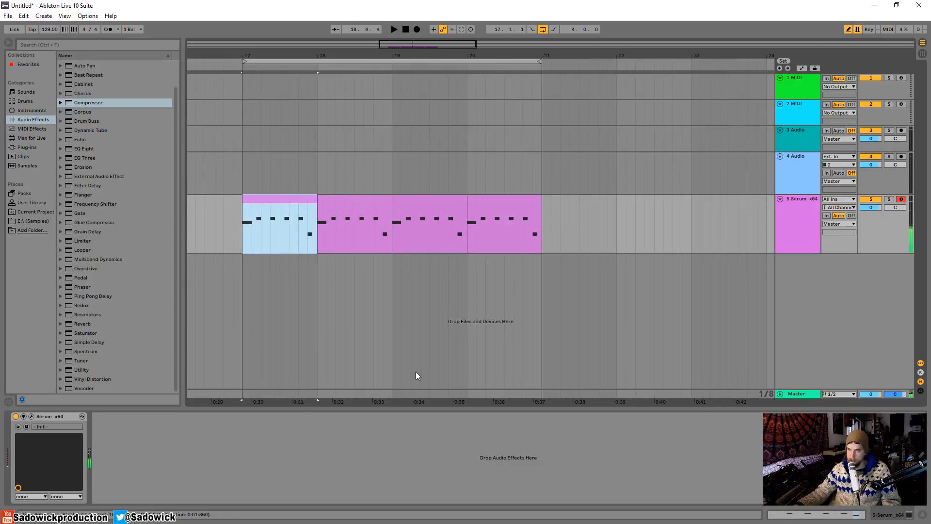
left_click(32, 416)
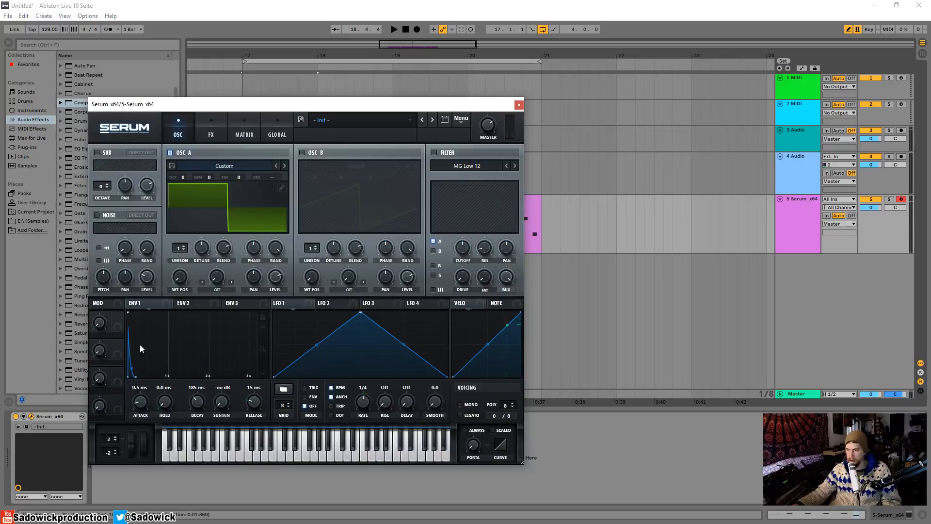
left_click(214, 135)
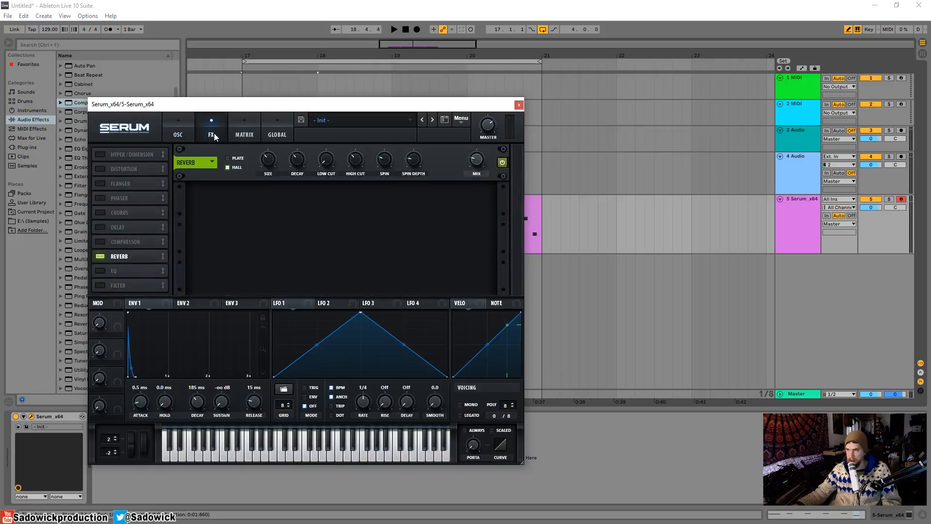
left_click(183, 130)
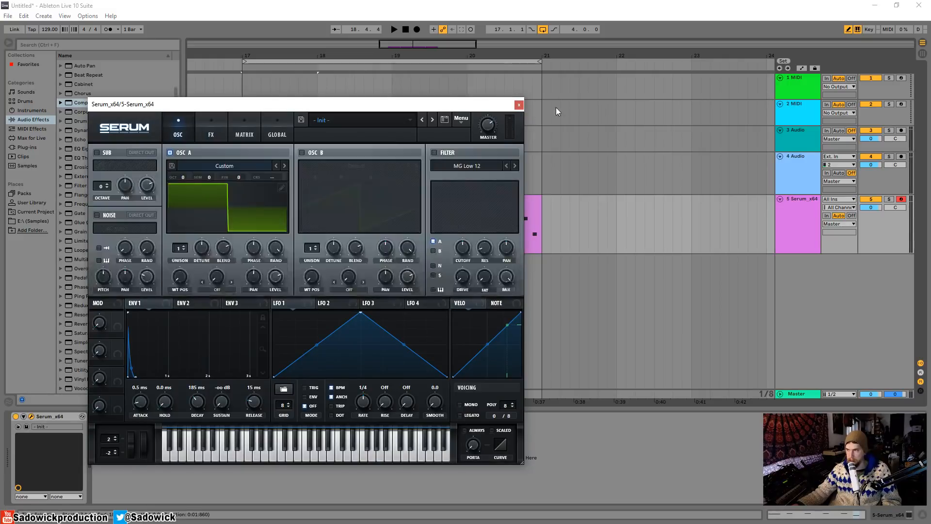
left_click(518, 104)
double_click(257, 207)
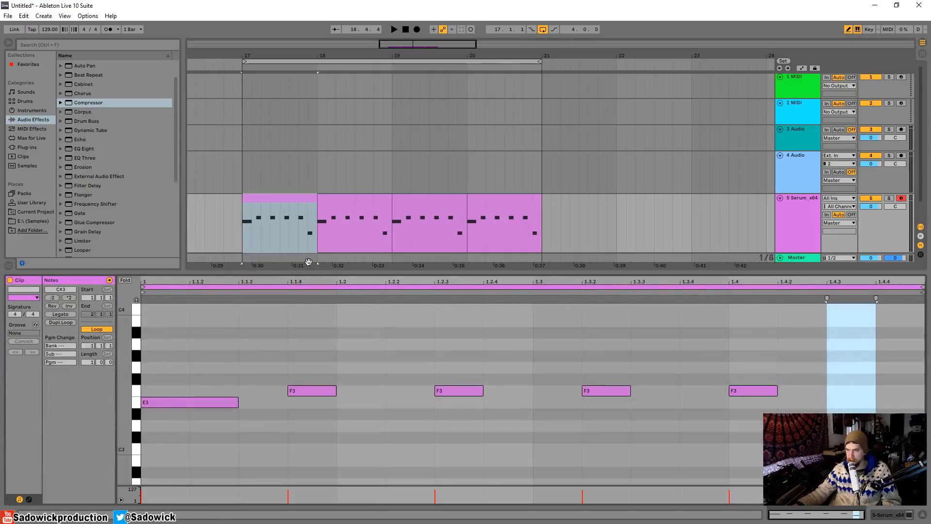
left_click_drag(318, 270, 334, 376)
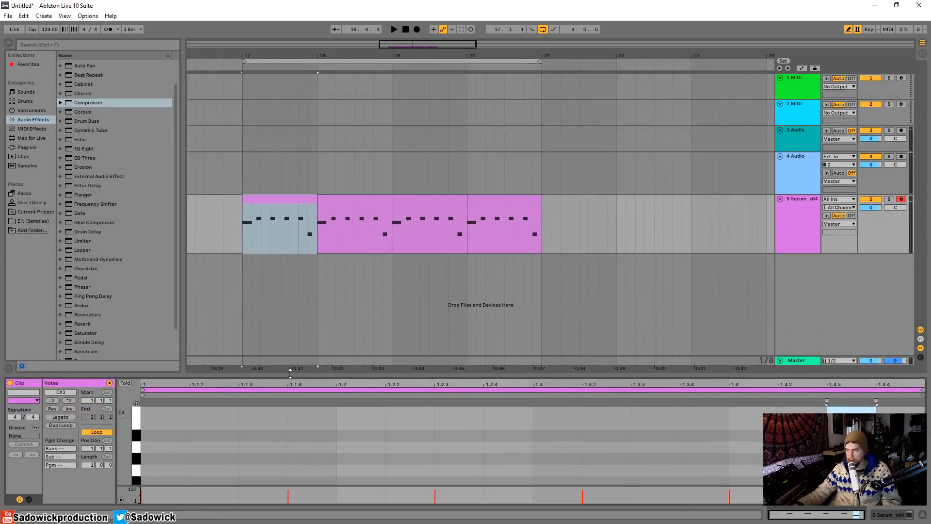
Reduce the height of the 4 Audio and Serum tracks and insert an audio track below the Serum track.
left_click_drag(884, 234, 887, 226)
left_click_drag(879, 178, 879, 163)
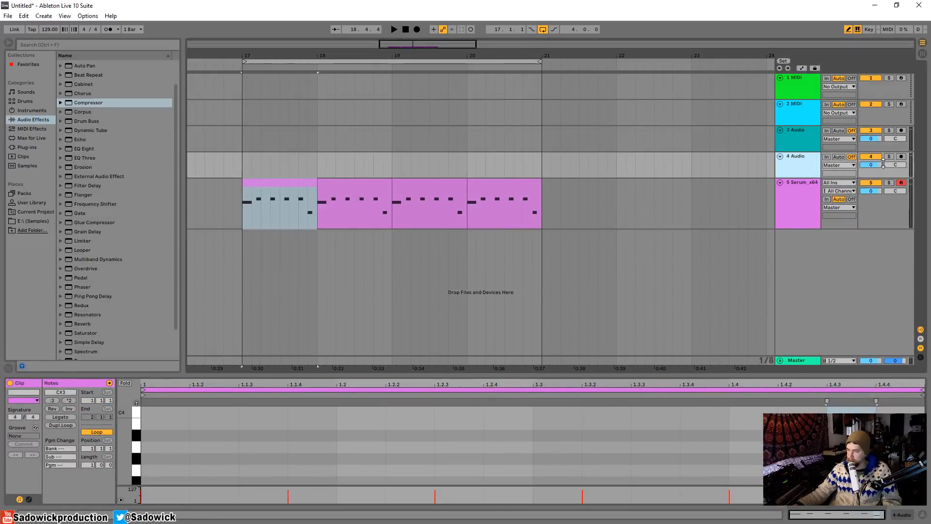
right_click(799, 245)
left_click(812, 247)
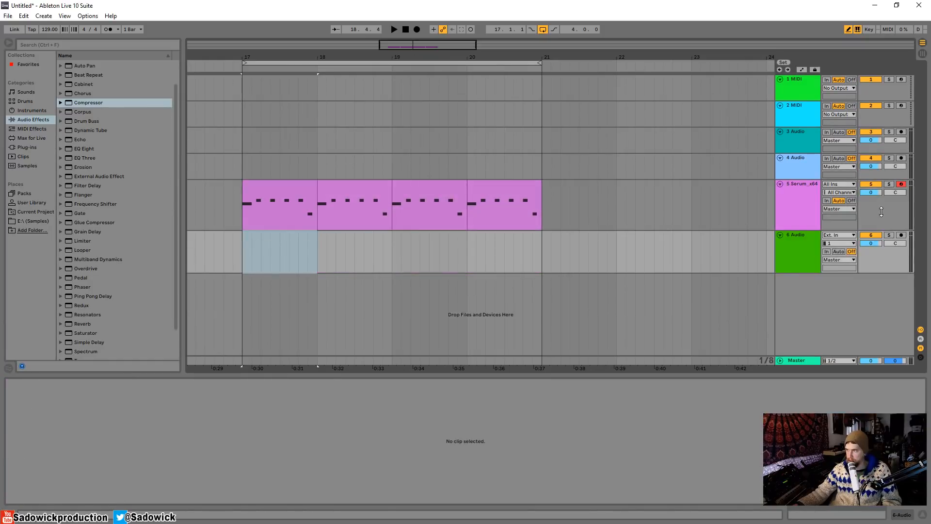
Set track 6's input to 5-Serum_x64 Post FX with monitoring In, and play the pattern with that track soloed.
left_click(839, 220)
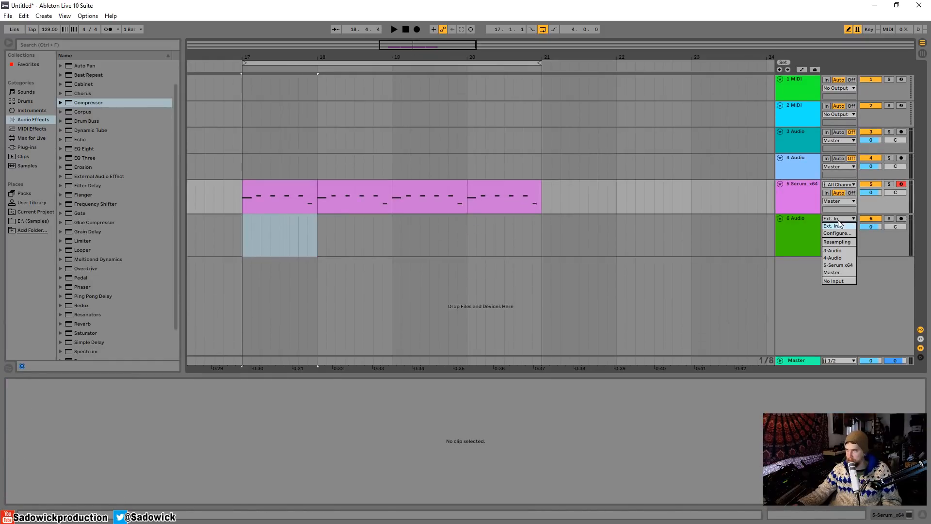
left_click(848, 270)
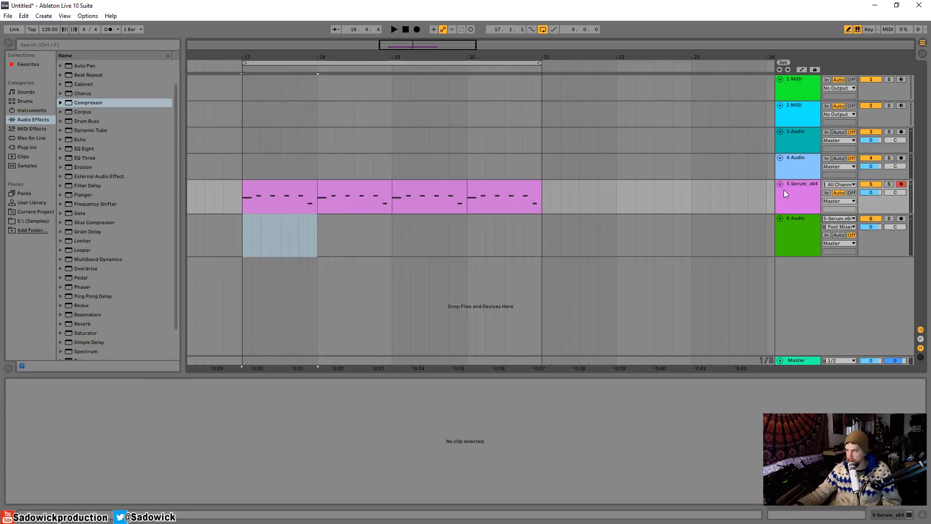
left_click(829, 228)
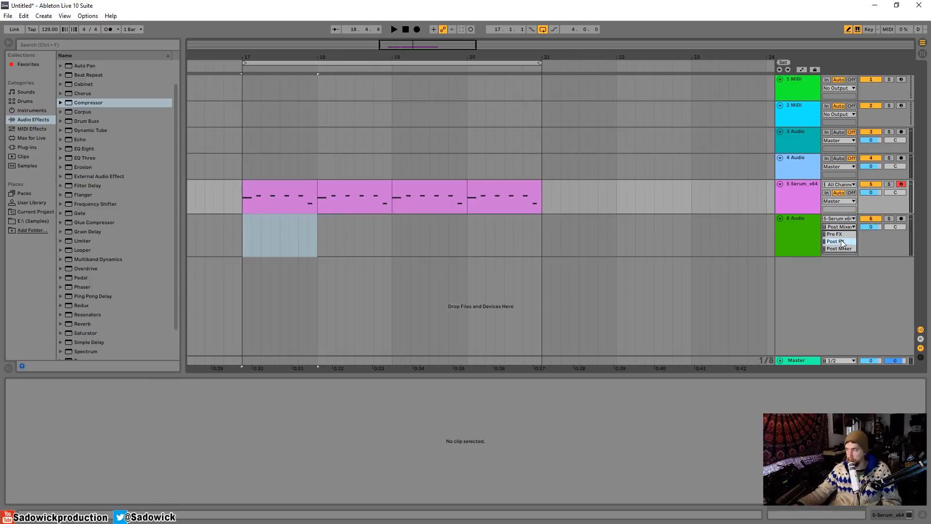
left_click(843, 243)
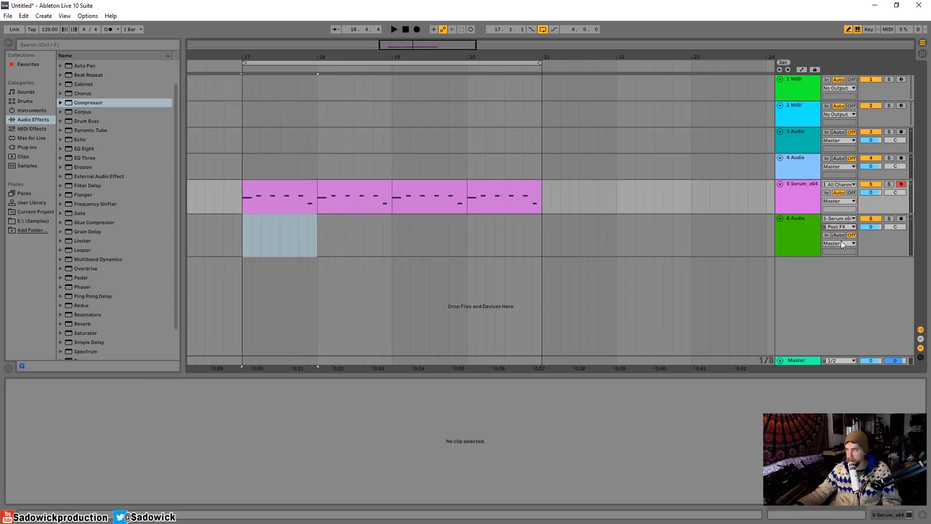
left_click(827, 235)
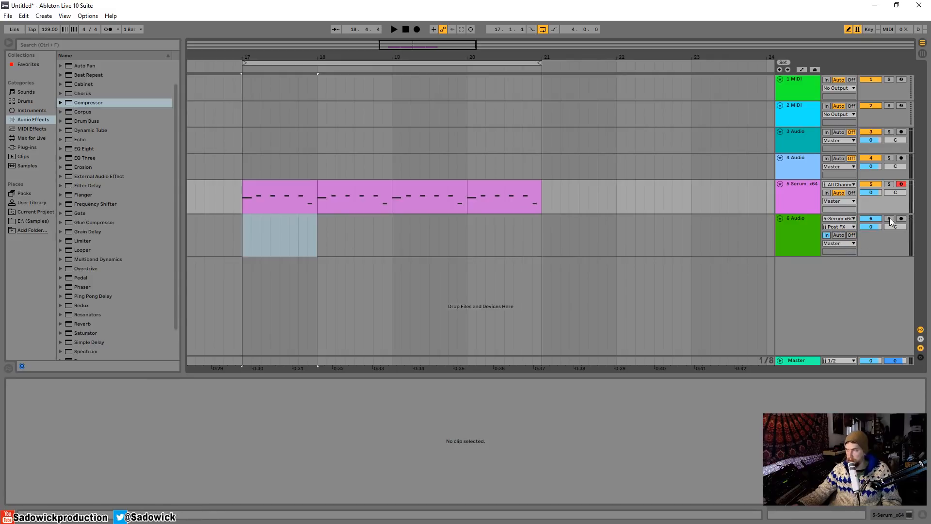
left_click(294, 183)
key("space")
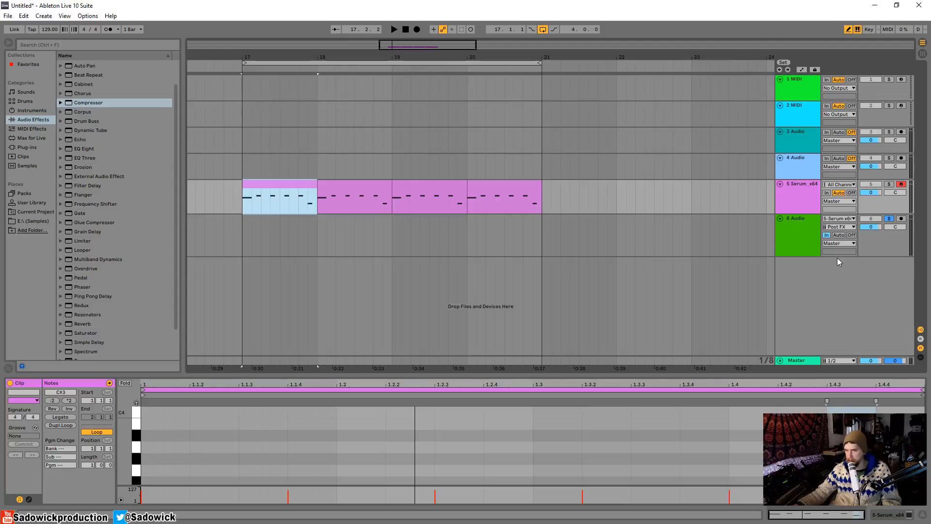
Add a Utility to track 6, set its gain to -inf dB, and play the pattern.
left_click(890, 240)
left_click(905, 516)
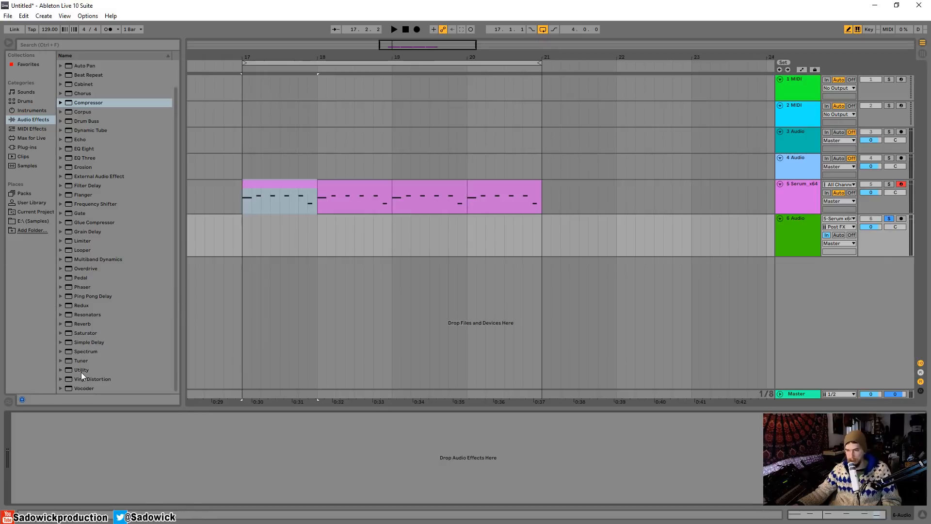
left_click_drag(81, 371, 165, 444)
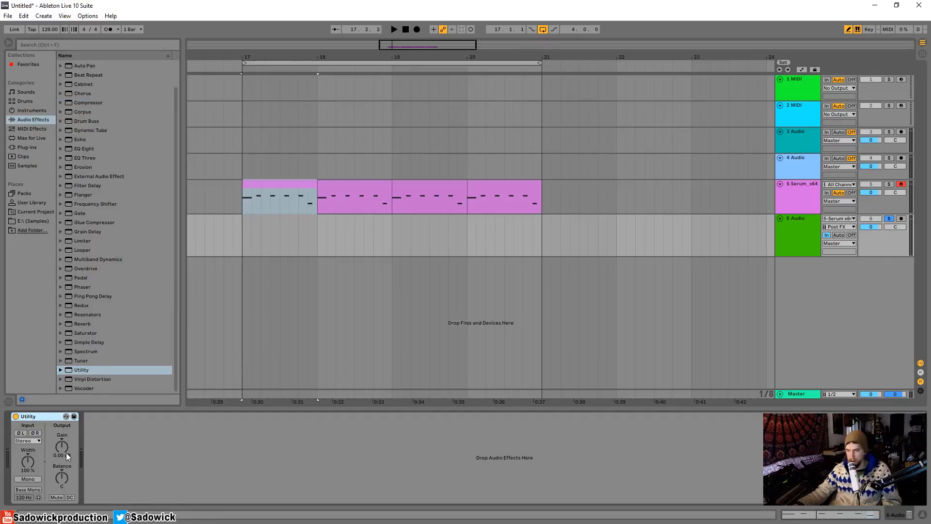
left_click_drag(66, 452, 66, 490)
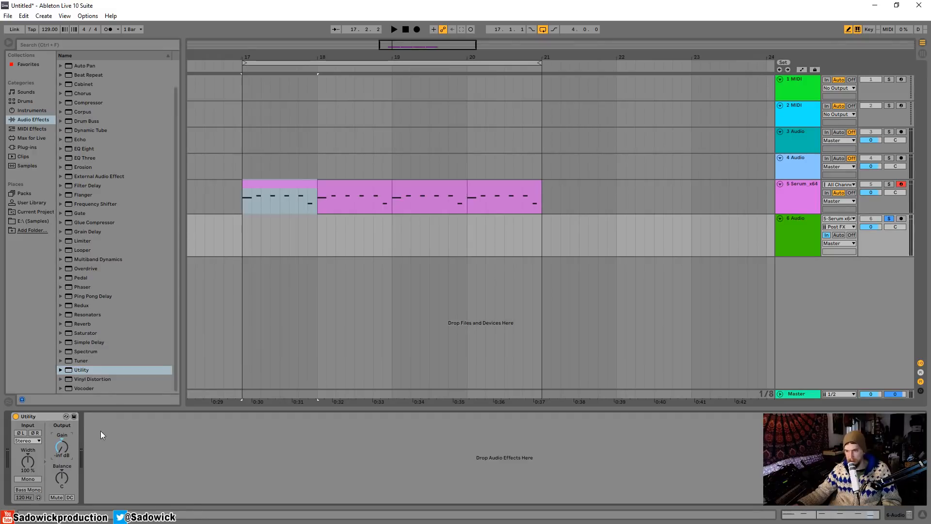
key("space")
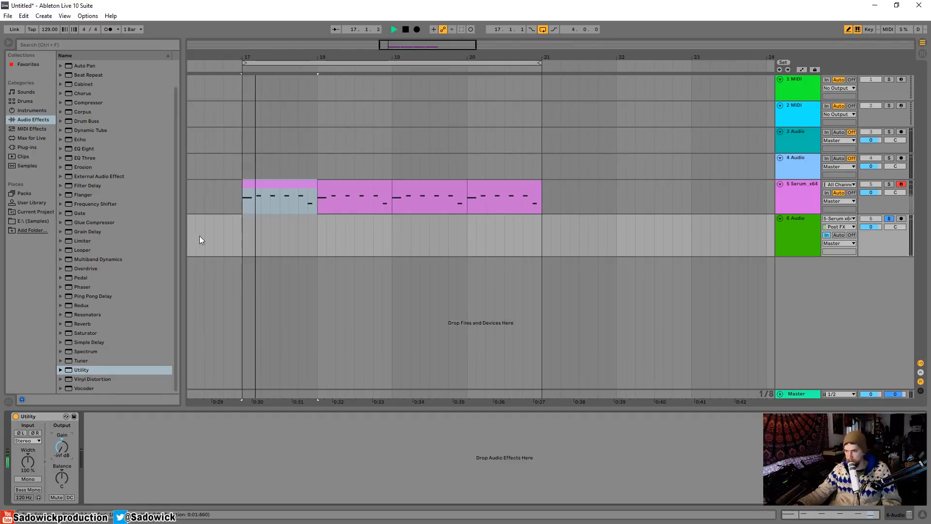
Add a Reverb after the Utility with 100% dry/wet and 3.31 s decay, and audition it with the Utility bypassed.
left_click_drag(82, 323, 174, 449)
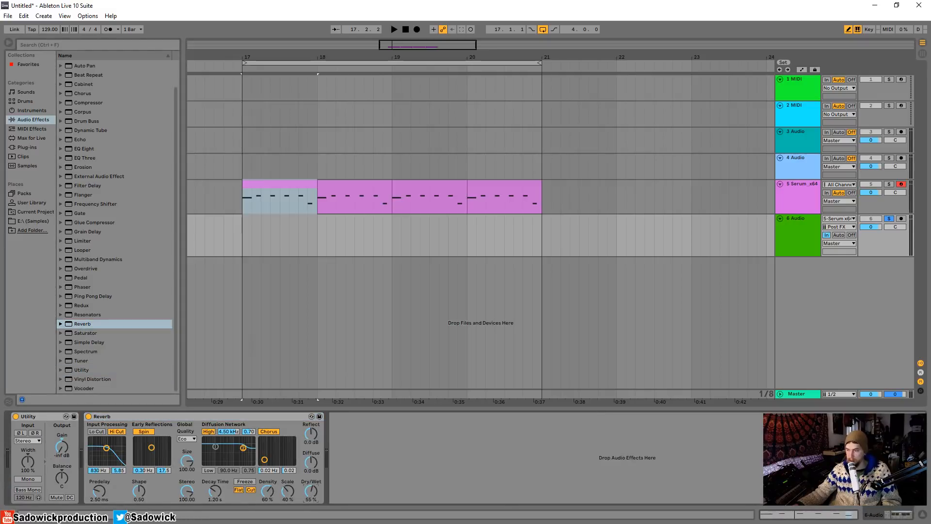
left_click_drag(311, 494, 311, 460)
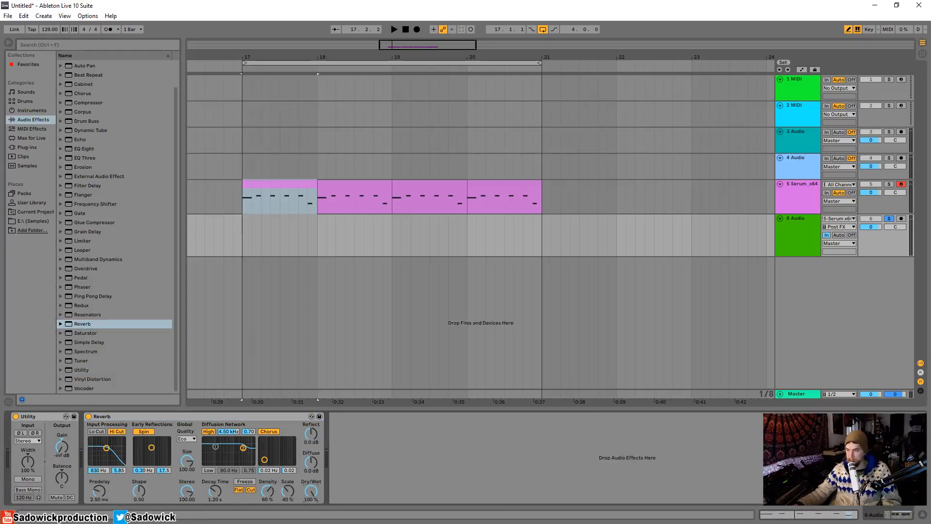
left_click(251, 490)
left_click_drag(215, 491, 215, 478)
left_click(16, 416)
key("space")
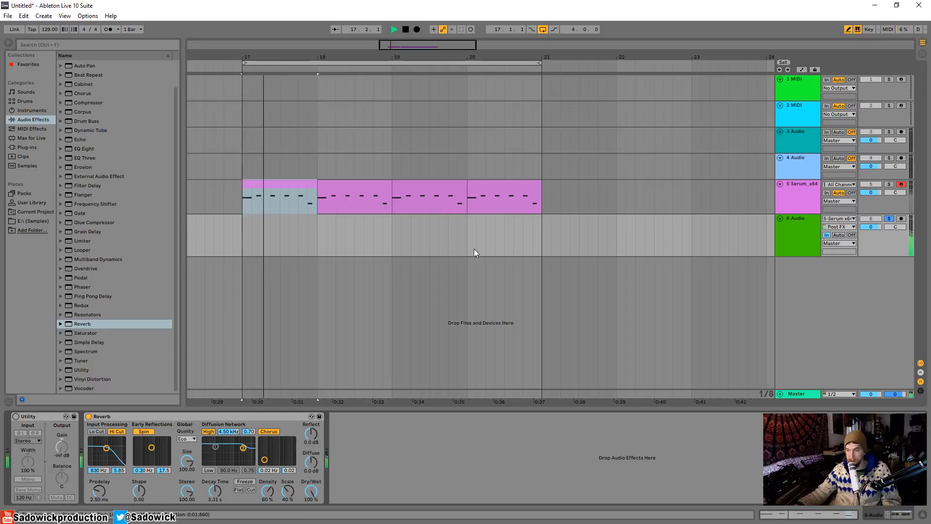
key("space")
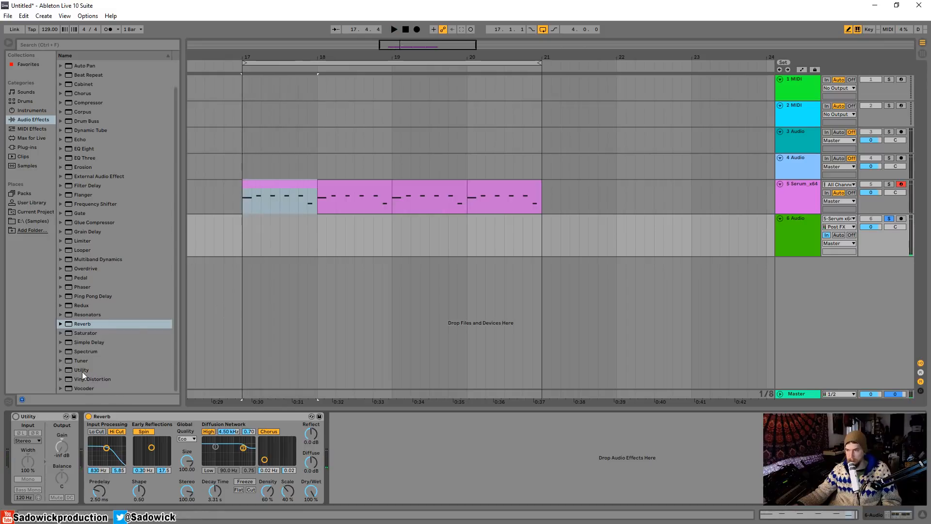
Add a second Utility after the Reverb with 7.22 dB gain and play the boosted reverb.
left_click_drag(83, 371, 383, 437)
key("space")
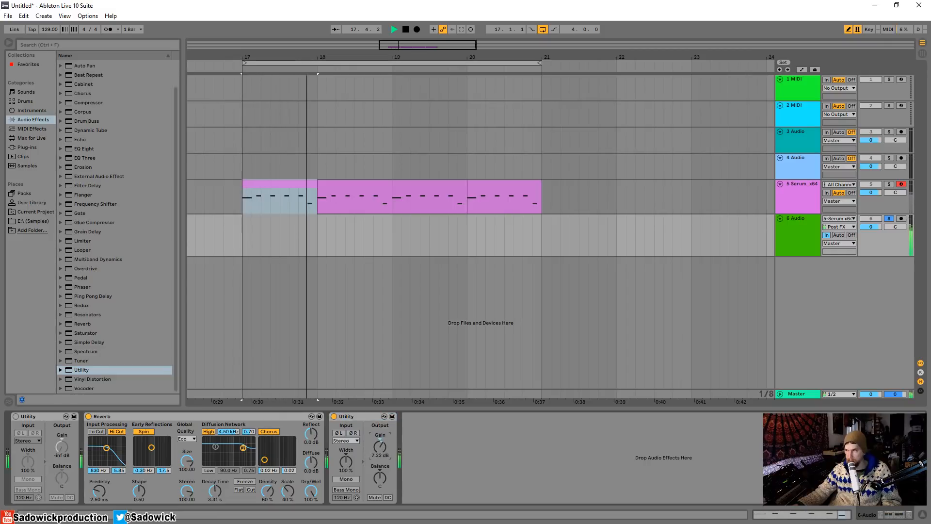
key("space")
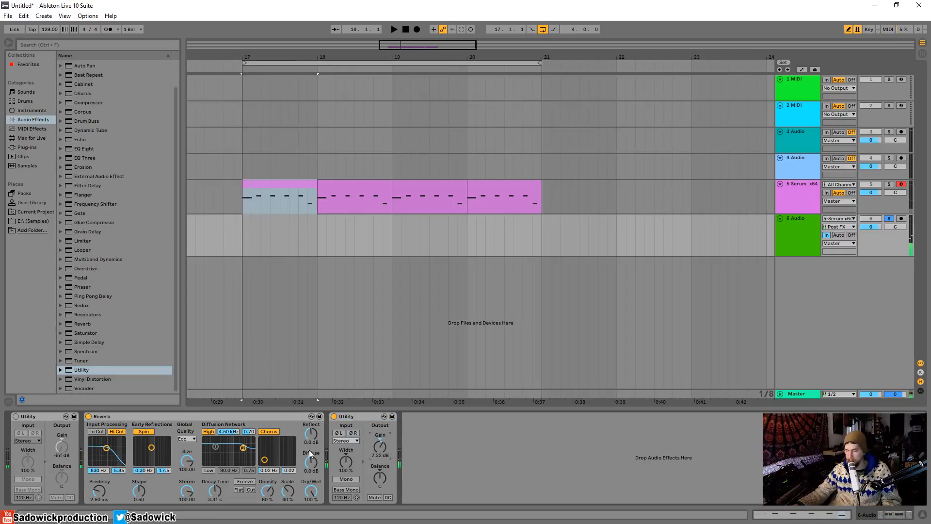
Collapse the Reverb and second Utility, re-enable the first Utility, and play the pattern to check the muting.
double_click(359, 416)
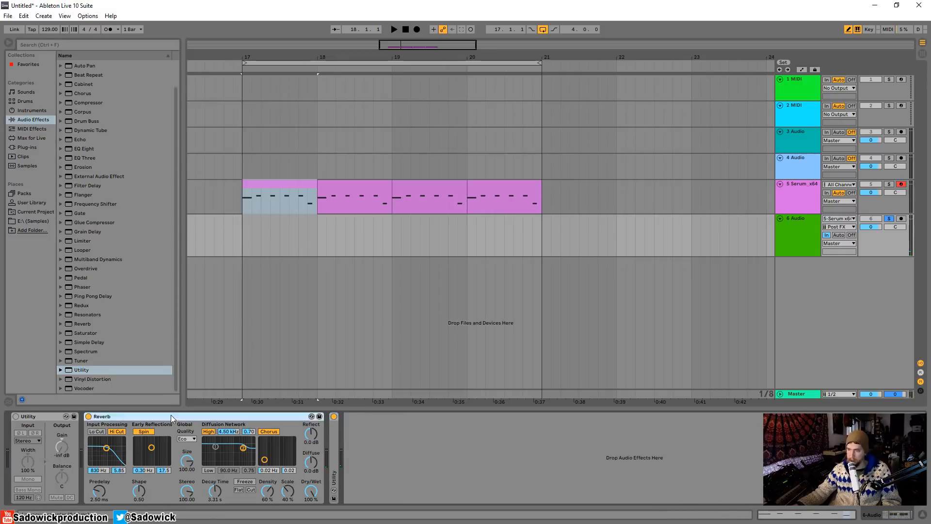
double_click(172, 417)
left_click(16, 417)
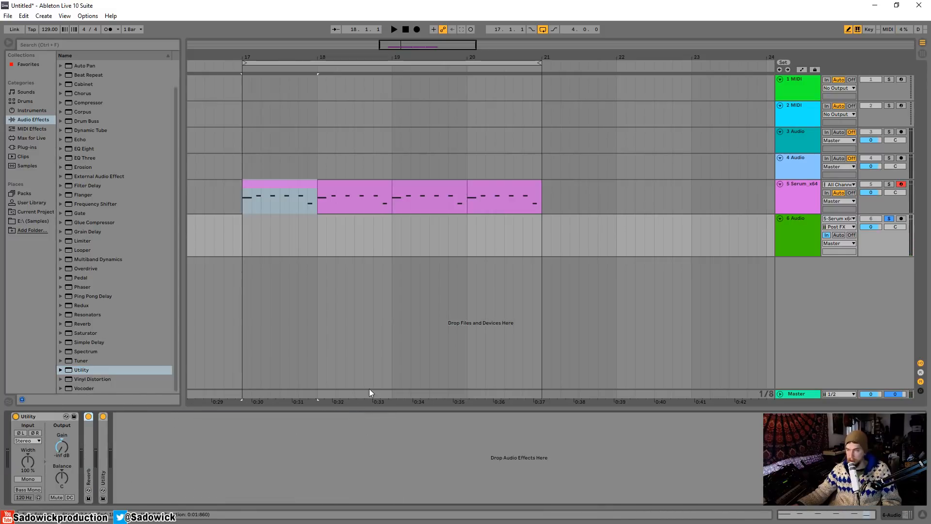
key("space")
key("space")
Show the automation lanes and toggle the first Utility off and on to bring up its Device On lane.
left_click(802, 70)
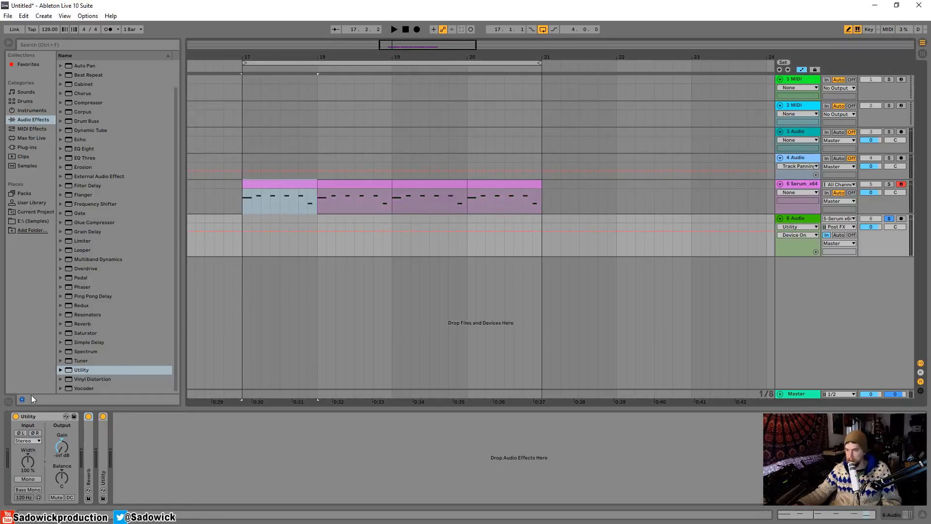
left_click(17, 417)
left_click(17, 417)
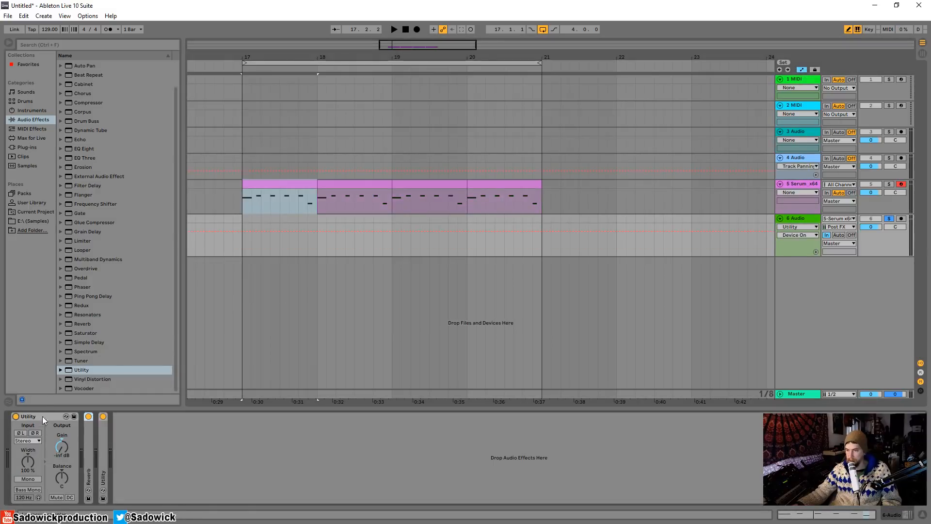
left_click(16, 417)
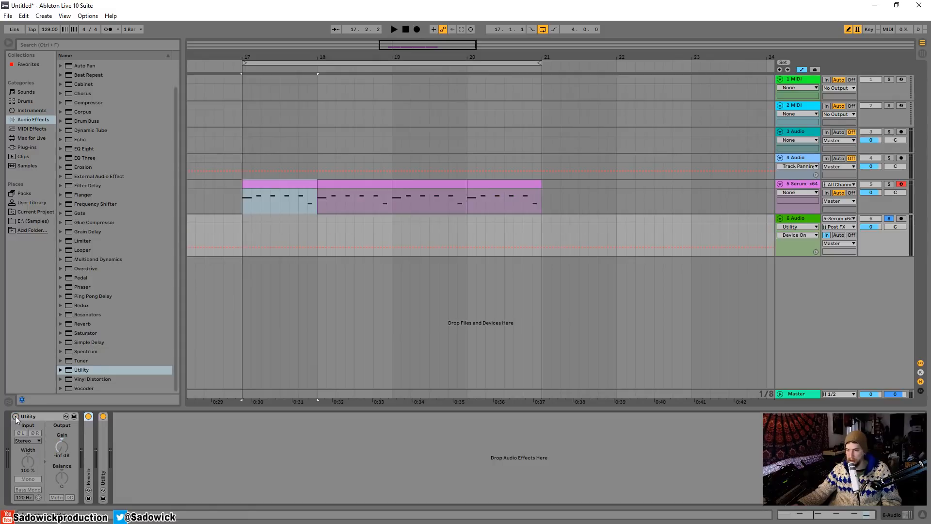
left_click(16, 417)
Enlarge track 6, automate the first Utility off for the first quarter note of bar 18, and play the result.
left_click_drag(889, 257, 885, 297)
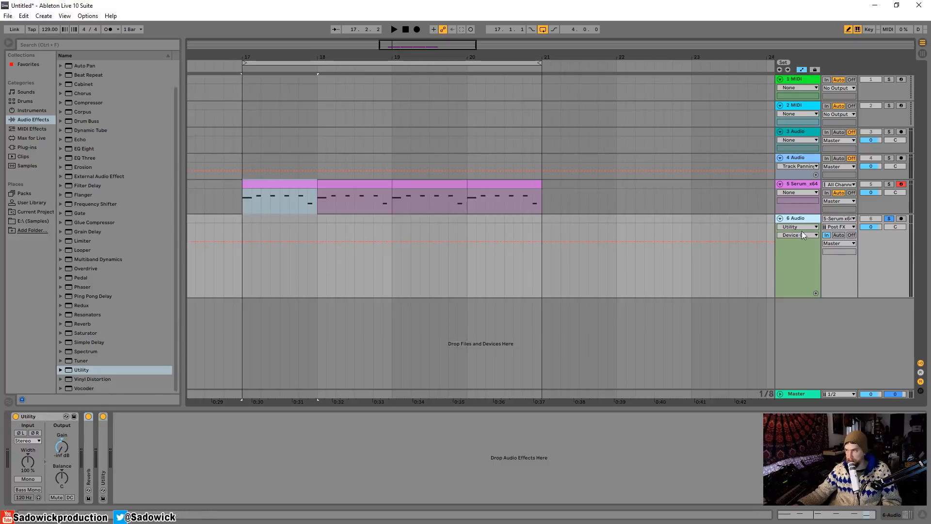
mouse_move(326, 246)
left_mouse_down()
mouse_move(327, 287)
mouse_move(339, 293)
left_mouse_up()
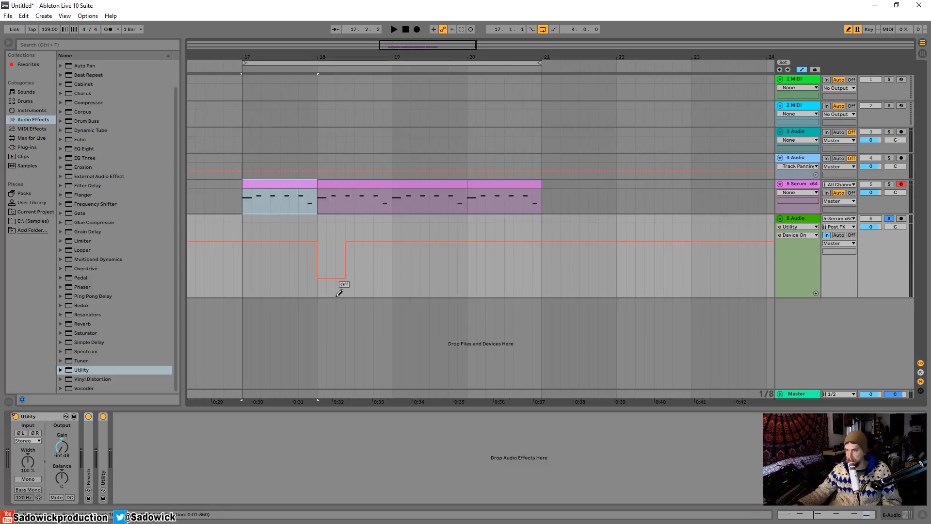
left_click(344, 242)
key("space")
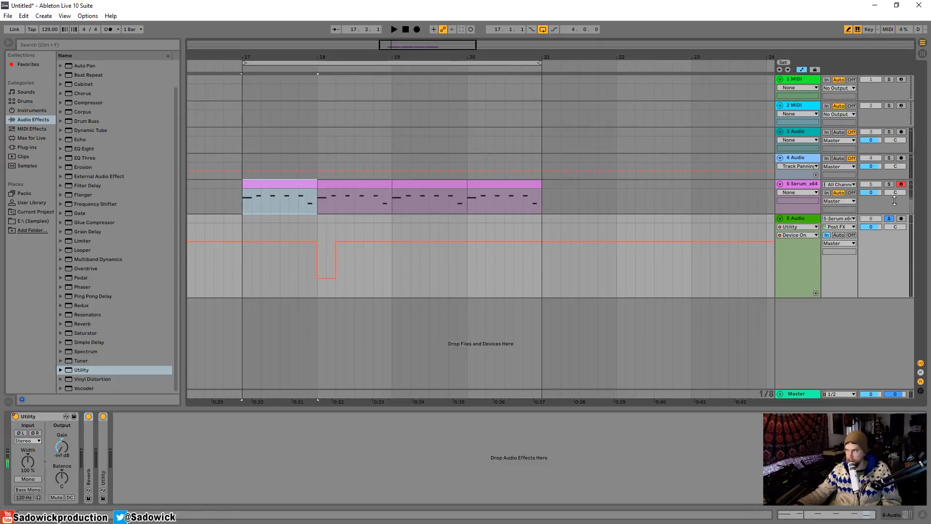
Audition the reverb throw with track 6 unsoloed and set that track's volume to -4.4 dB.
key("space")
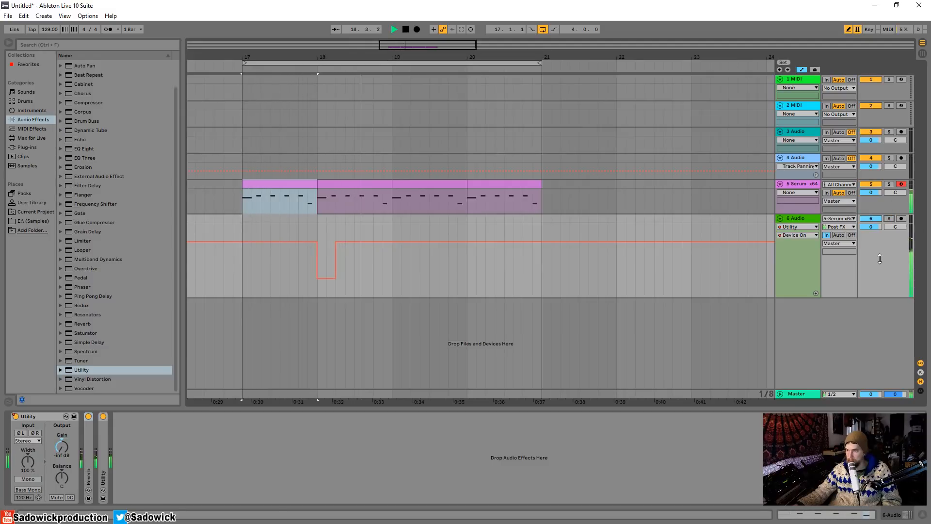
key("space")
left_click_drag(871, 227, 871, 238)
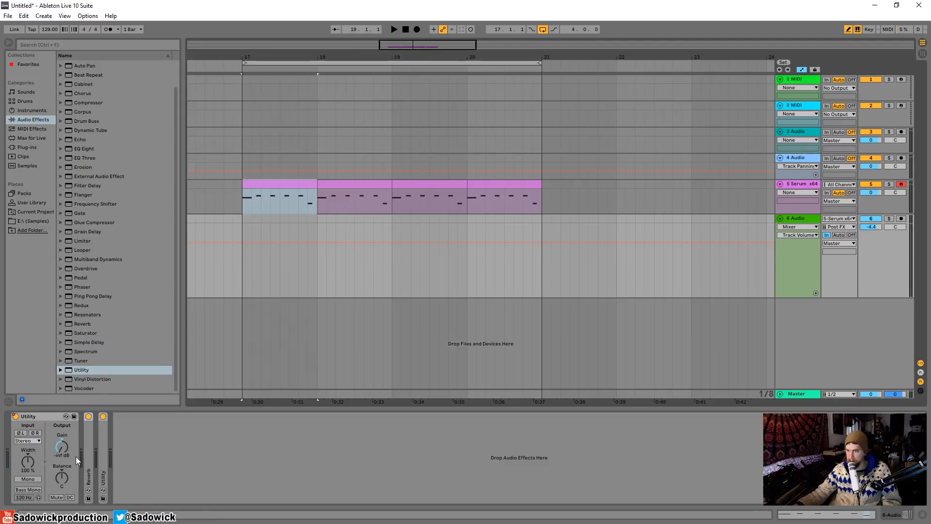
Unfold the second Utility and the Reverb on track 6, setting that Utility's gain to 4.44 dB.
double_click(106, 450)
left_click(148, 450)
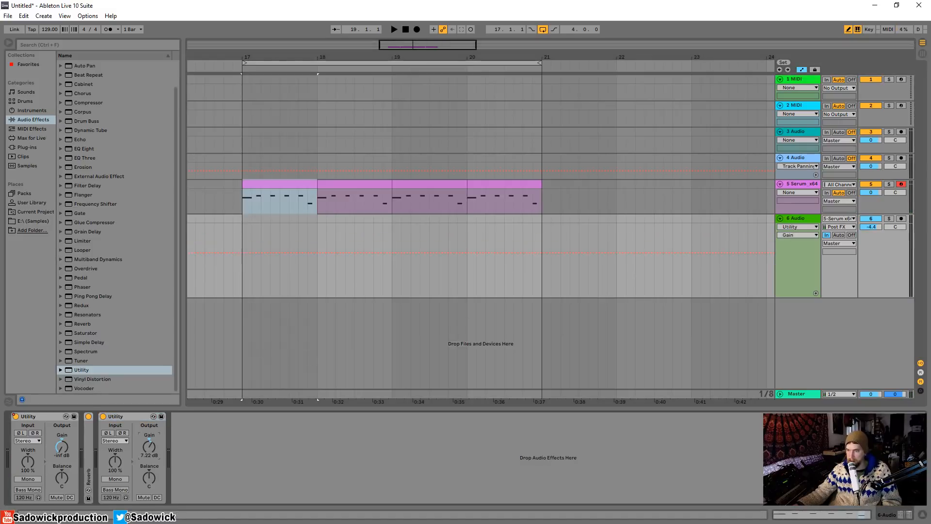
double_click(89, 446)
Set the Reverb's decay time to 5.21 s, turn off its High, Hi Cut and Spin options, and play the result.
left_click(215, 491)
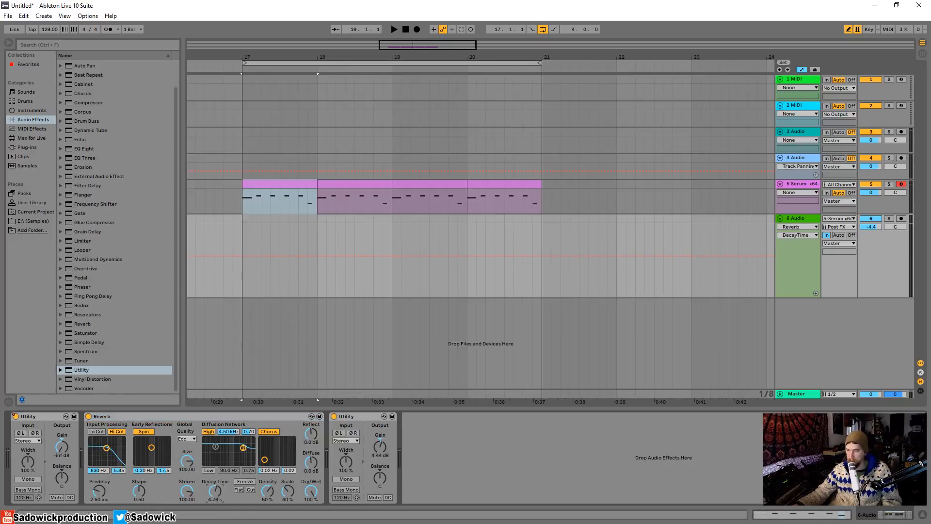
left_click_drag(215, 490, 215, 487)
left_click(206, 432)
left_click(119, 431)
left_click(143, 431)
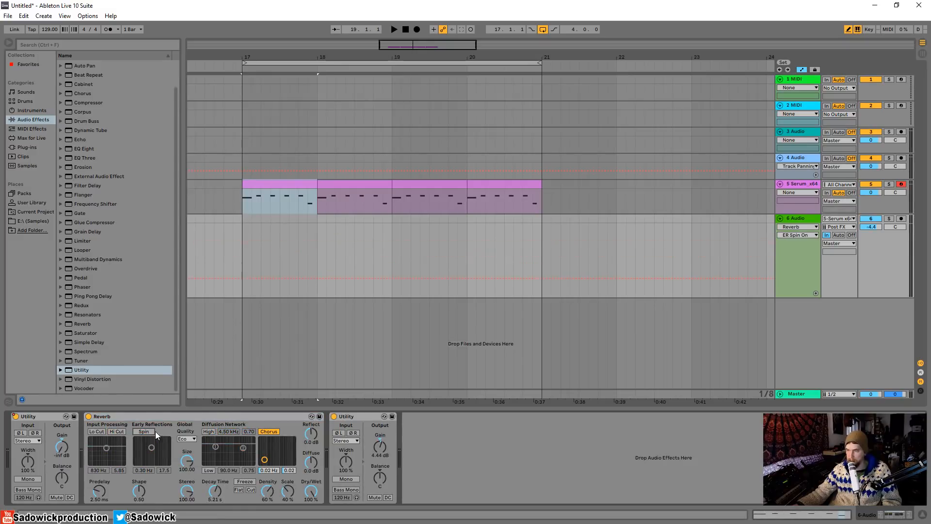
key("space")
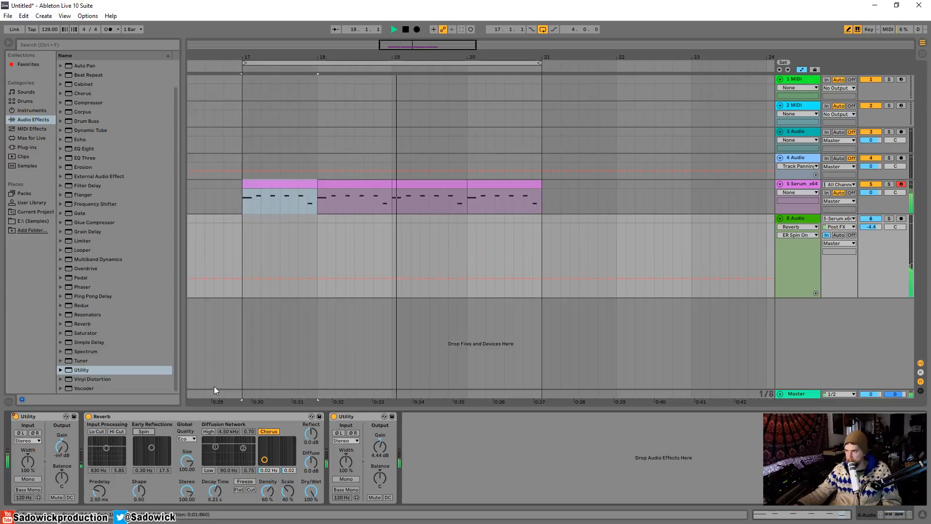
key("space")
Show the first Utility's Device On automation, switch it off on beat 3 of bars 19 and 20, and play the pattern.
right_click(18, 418)
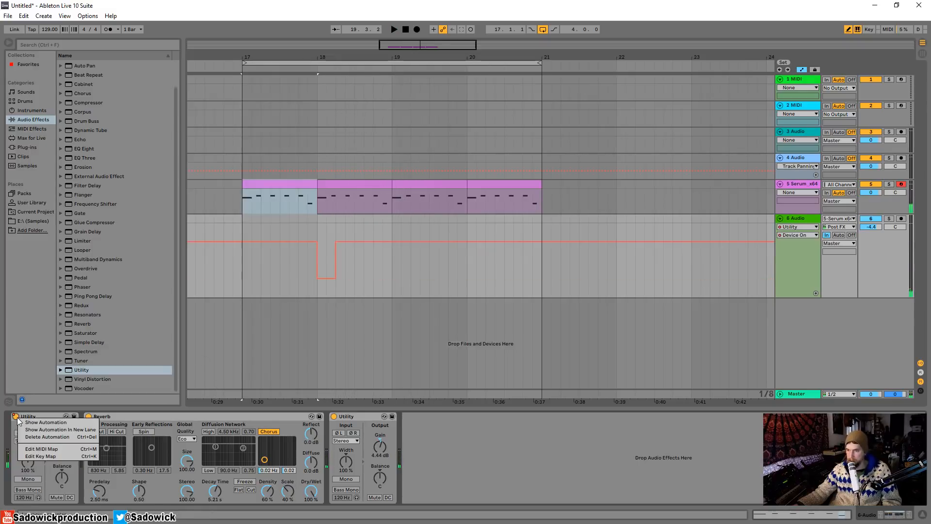
left_click(46, 423)
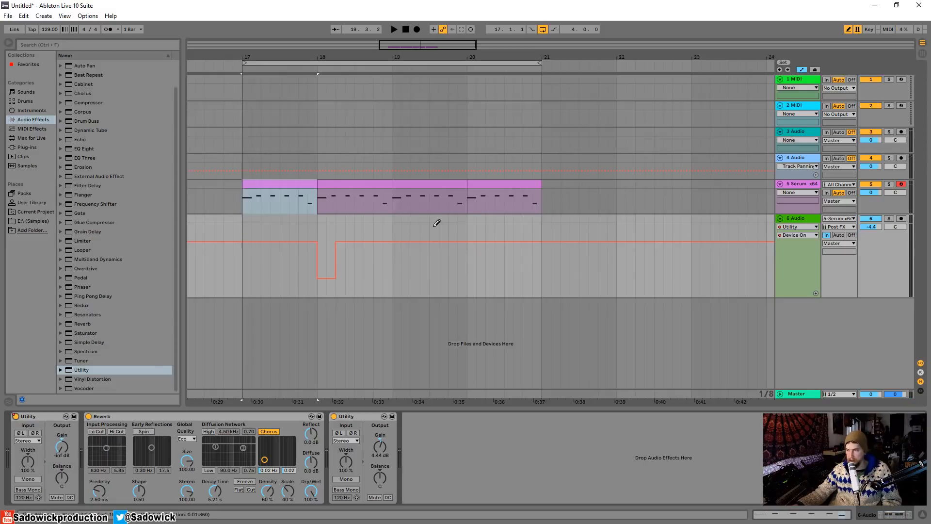
left_click_drag(440, 253, 445, 281)
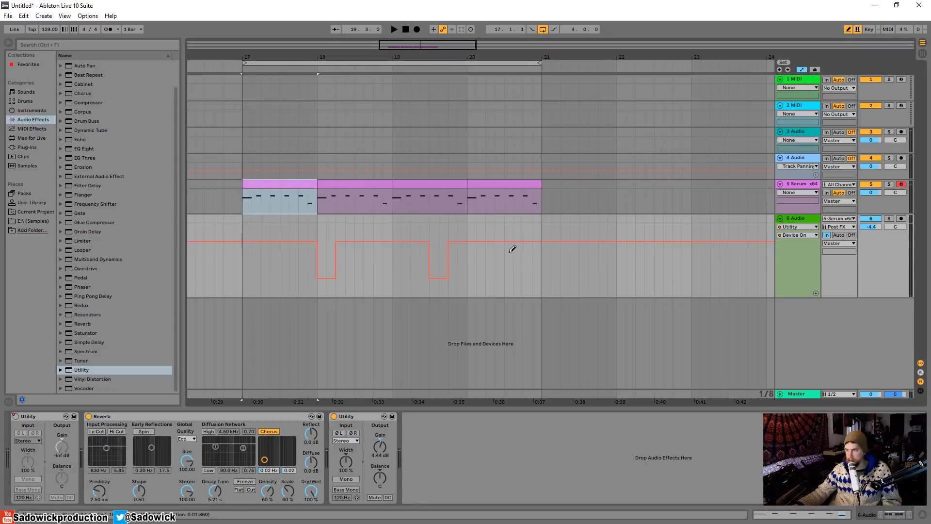
key("space")
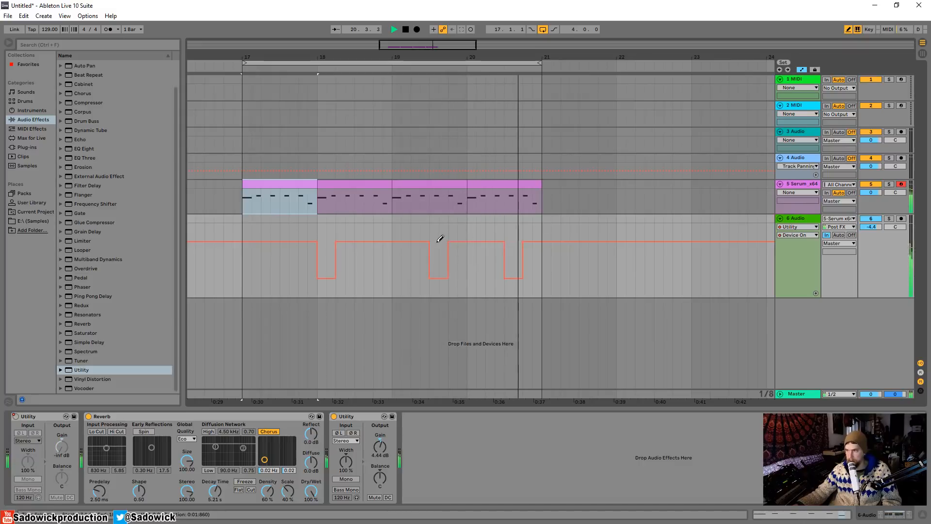
Move bar 19's off section to beat 4, remove the one in bar 20, and reduce track 6's height.
left_click_drag(436, 242, 445, 241)
left_click(454, 260)
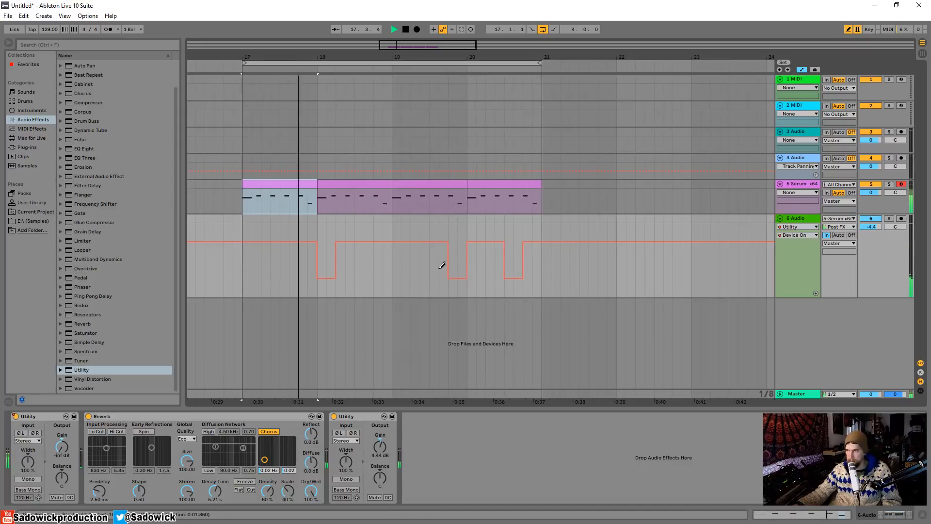
left_click_drag(880, 297, 880, 235)
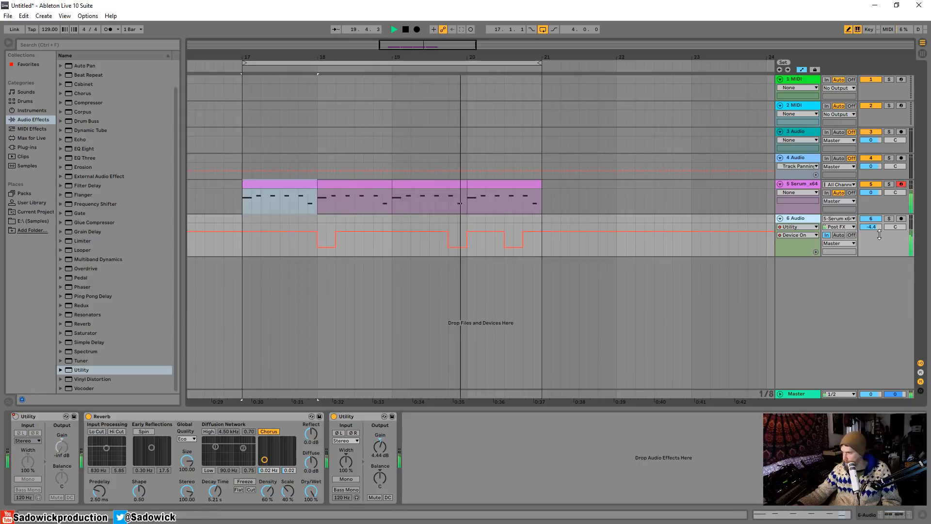
left_click(509, 231)
left_click(515, 224)
key("space")
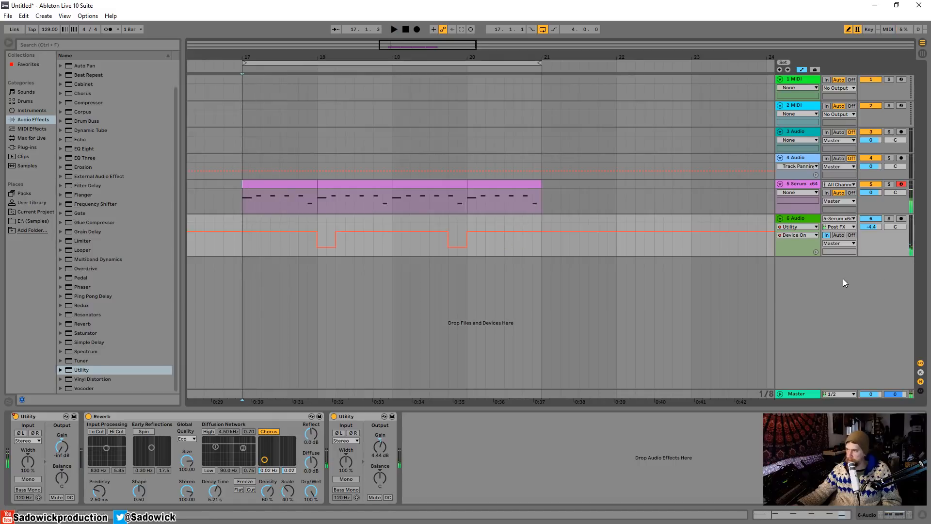
Duplicate track 6 and delete the Device On automation of the first Utility on the copy.
right_click(843, 279)
right_click(901, 235)
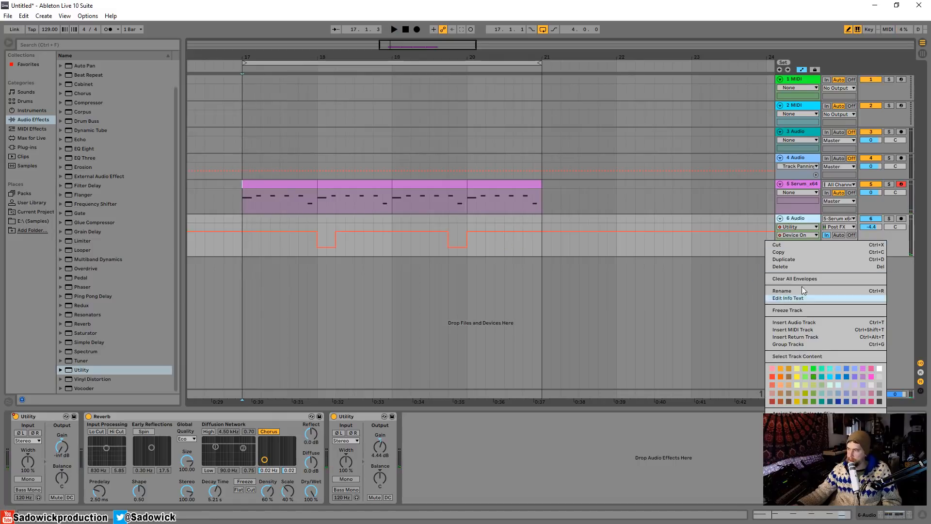
left_click(804, 258)
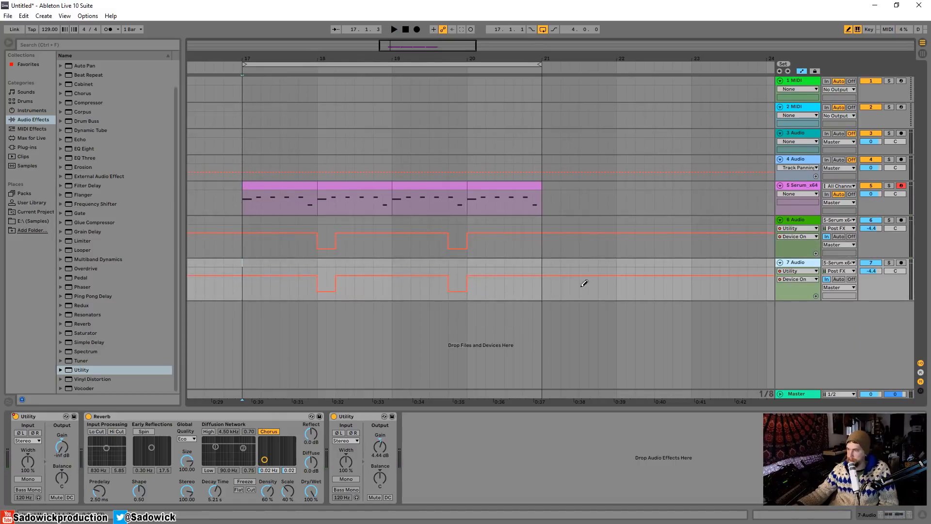
right_click(16, 419)
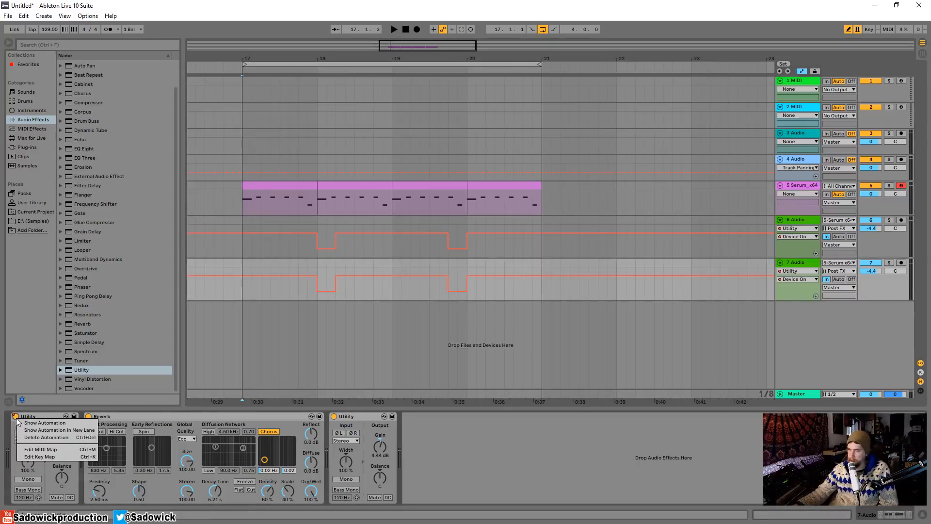
left_click(49, 437)
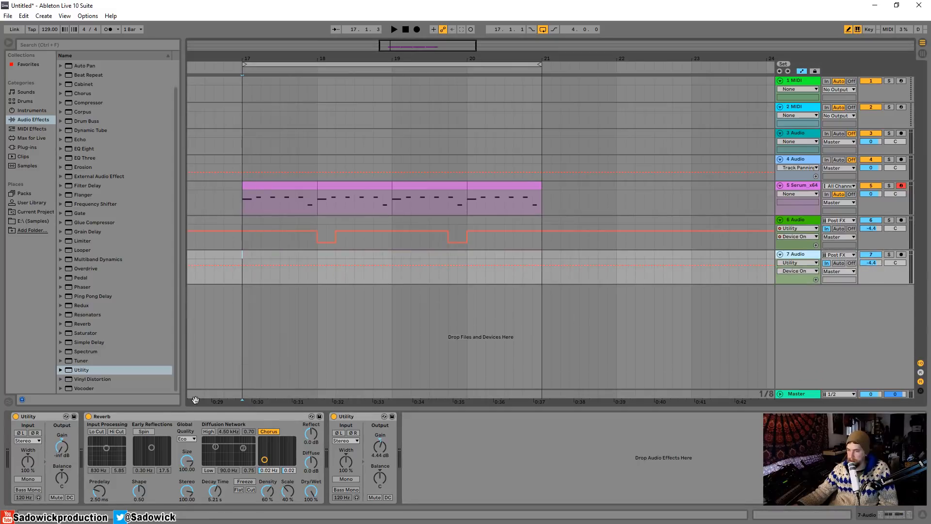
Delete the Reverb and second Utility from track 7 and add a Simple Delay after the remaining Utility.
left_click(185, 415)
key("Delete")
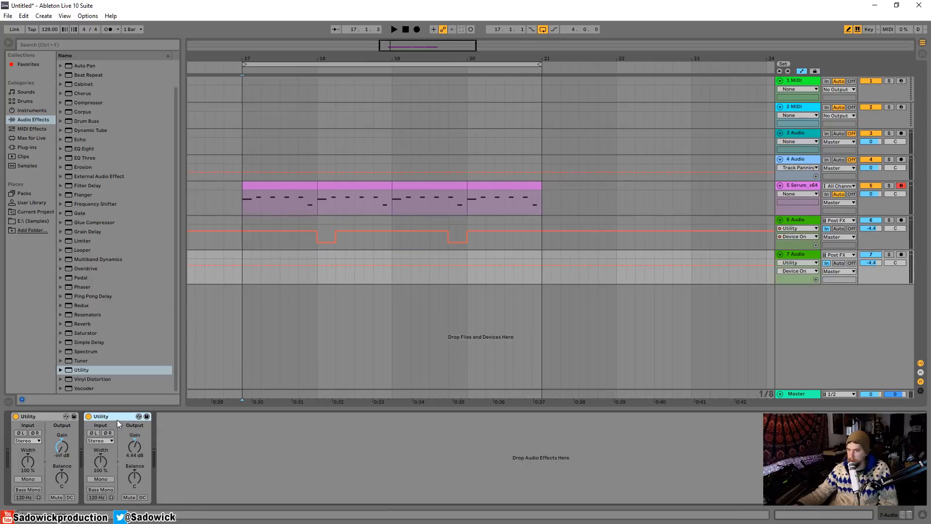
key("Delete")
left_click_drag(89, 345, 123, 425)
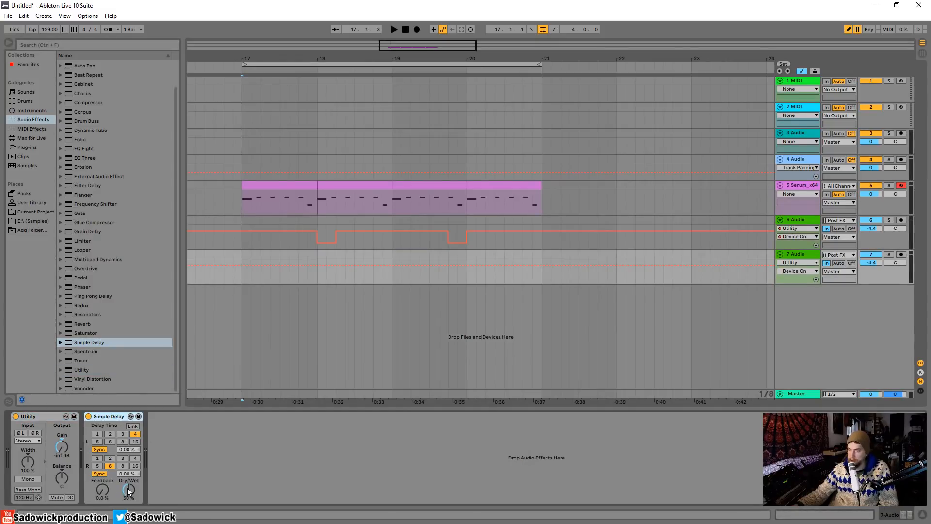
Set the Simple Delay to 100% wet with a left delay time of 2 and a right delay time of 1.
left_click_drag(129, 491, 129, 467)
left_click(115, 435)
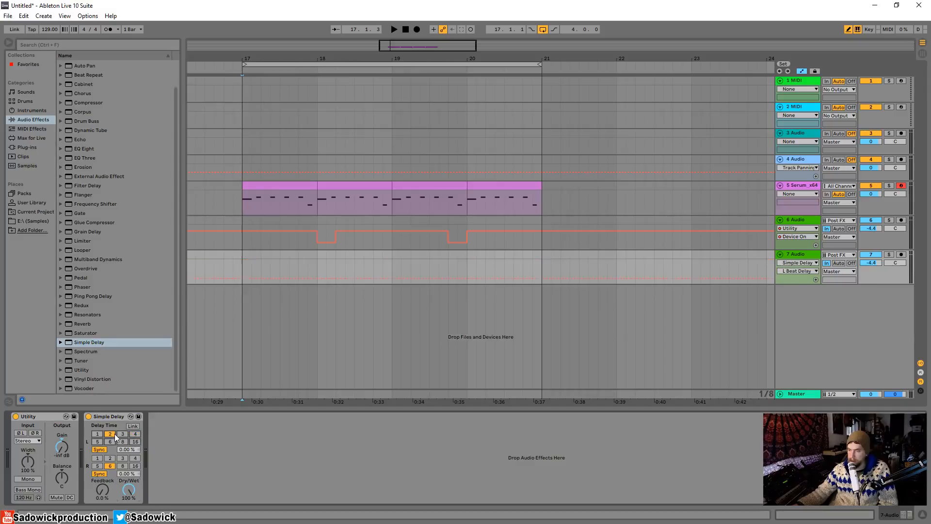
left_click(97, 459)
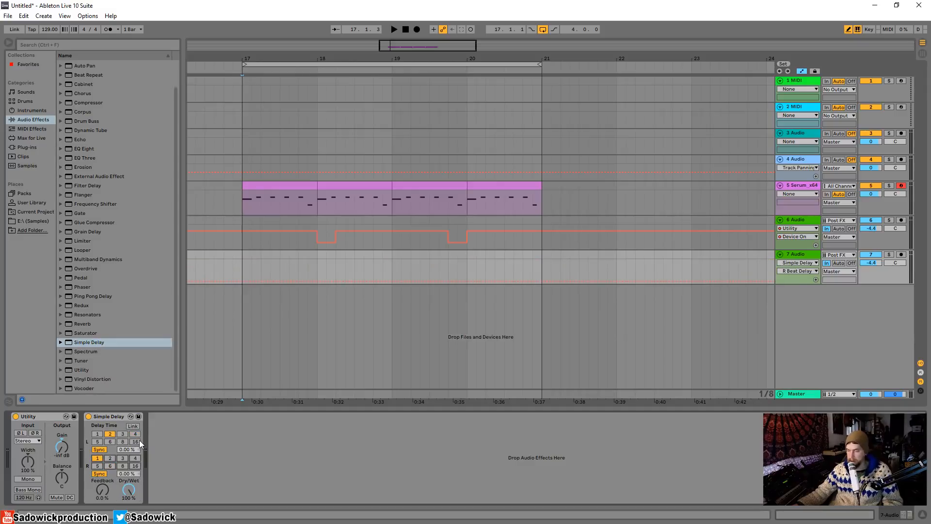
Audition the delay with track 7 soloed and its Utility temporarily off, setting feedback to 75% and the right delay time to 3.
key("space")
key("space")
left_click(888, 253)
left_click(16, 417)
key("space")
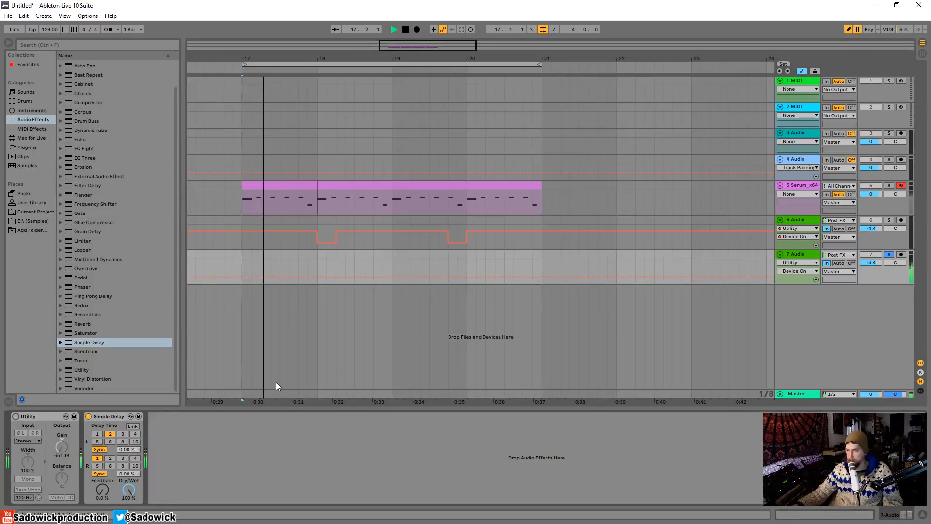
left_click(108, 490)
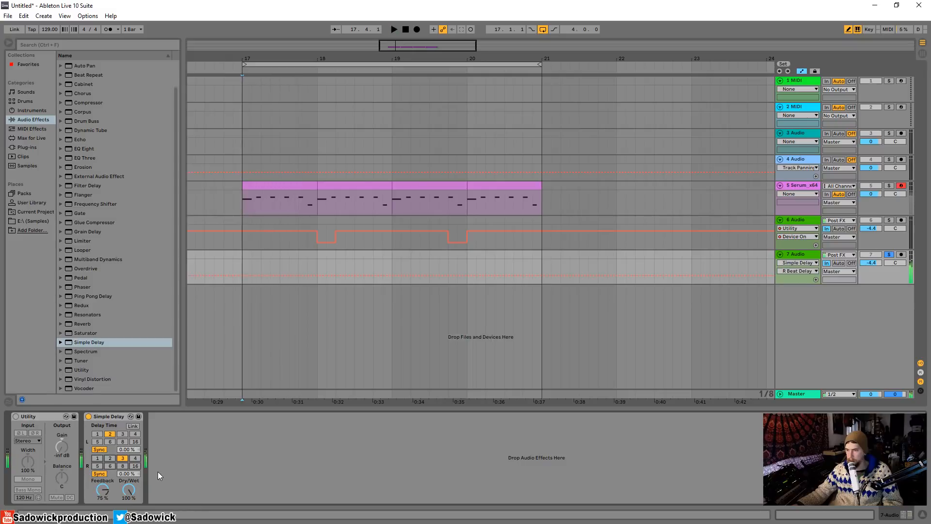
left_click(16, 417)
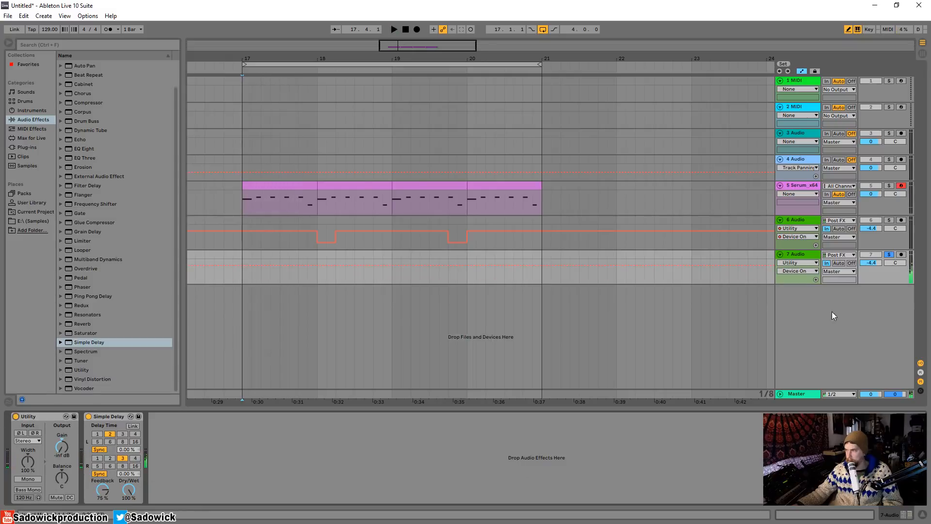
Enlarge track 7, automate its Utility off for an eighth note at beat 3 of bar 17, and play it with the track unsoloed.
left_click_drag(866, 274, 874, 299)
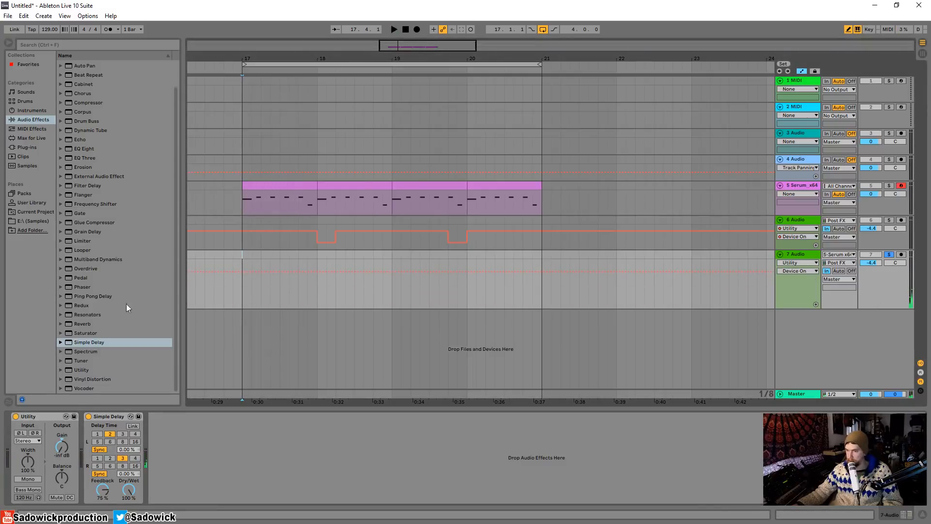
right_click(16, 417)
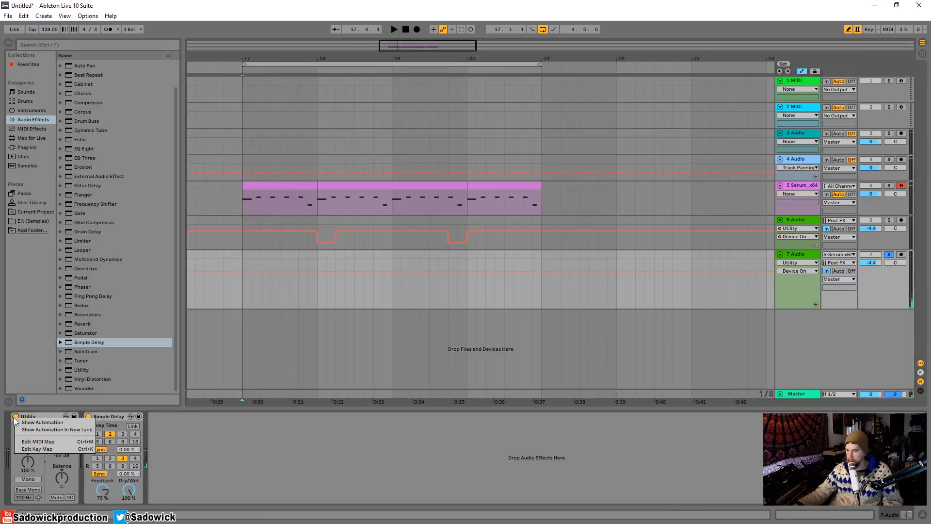
left_click(42, 423)
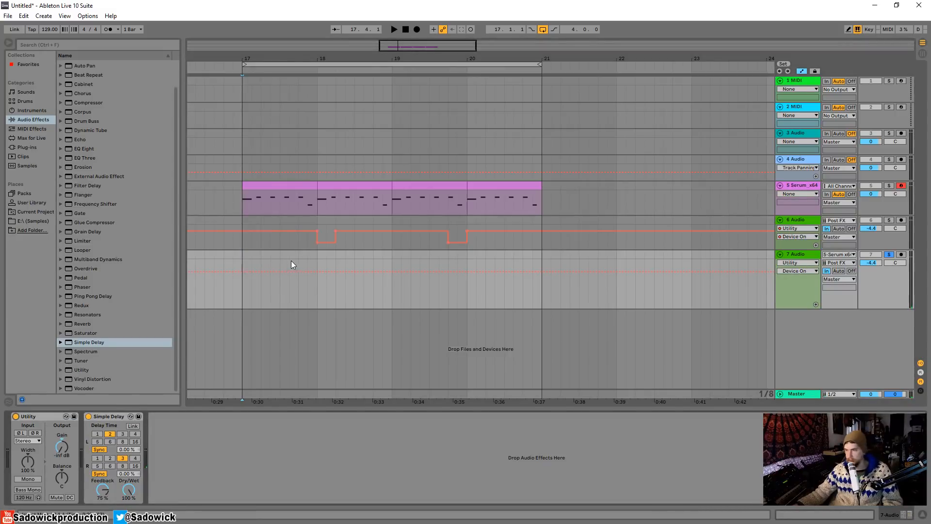
left_click(286, 295)
key("space")
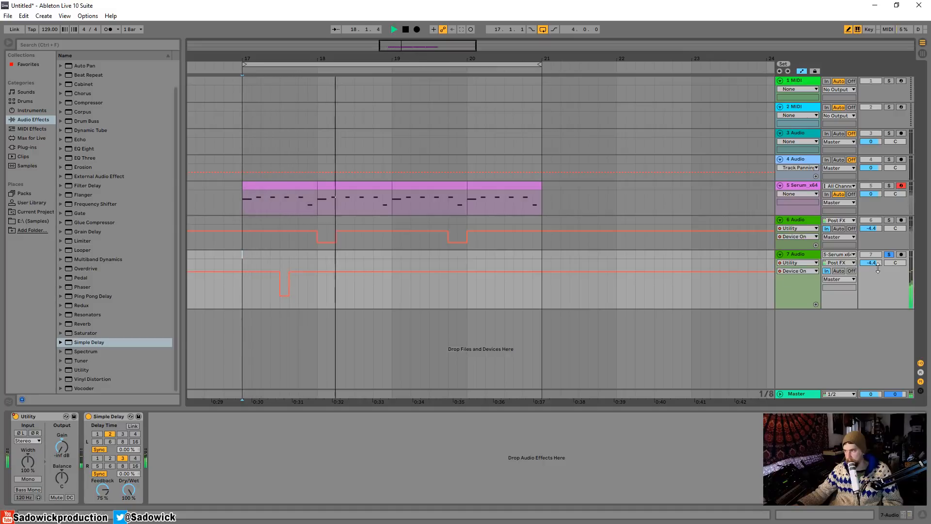
left_click(889, 255)
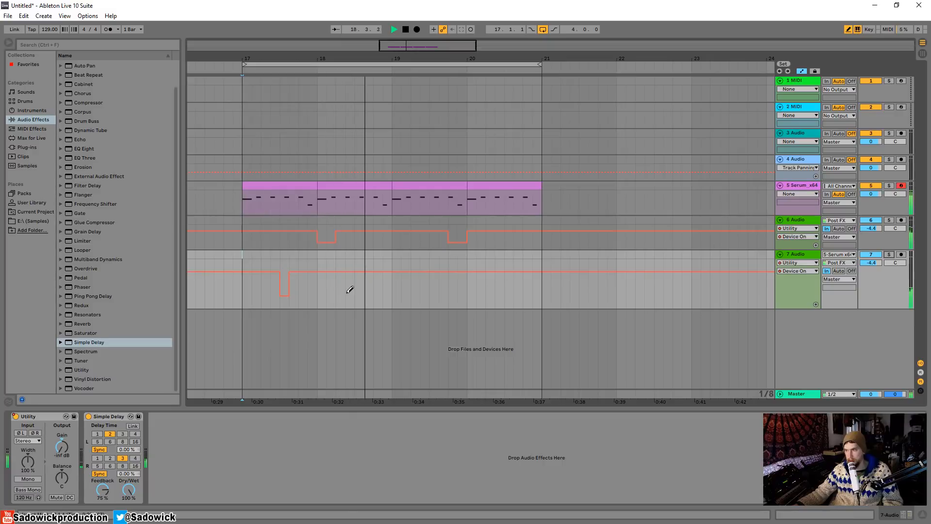
left_click(371, 293)
left_click(381, 294)
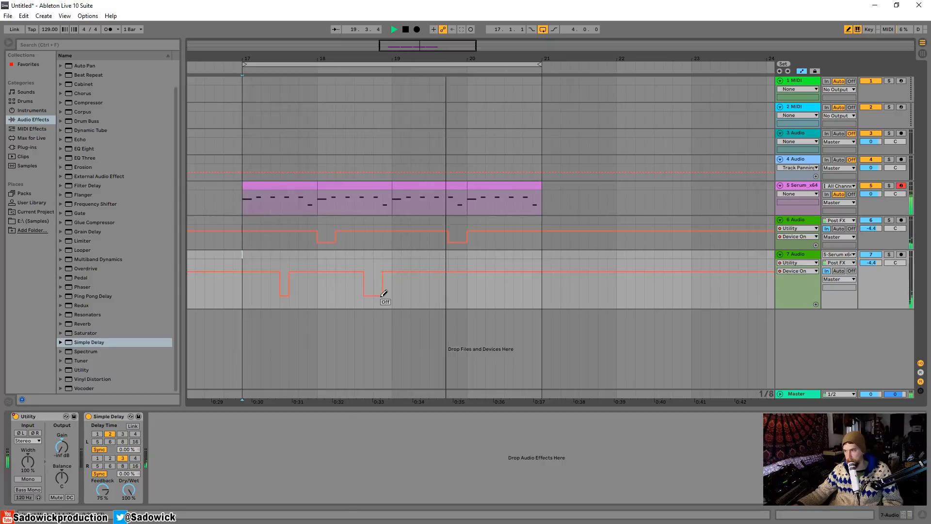
left_click_drag(387, 274, 357, 267)
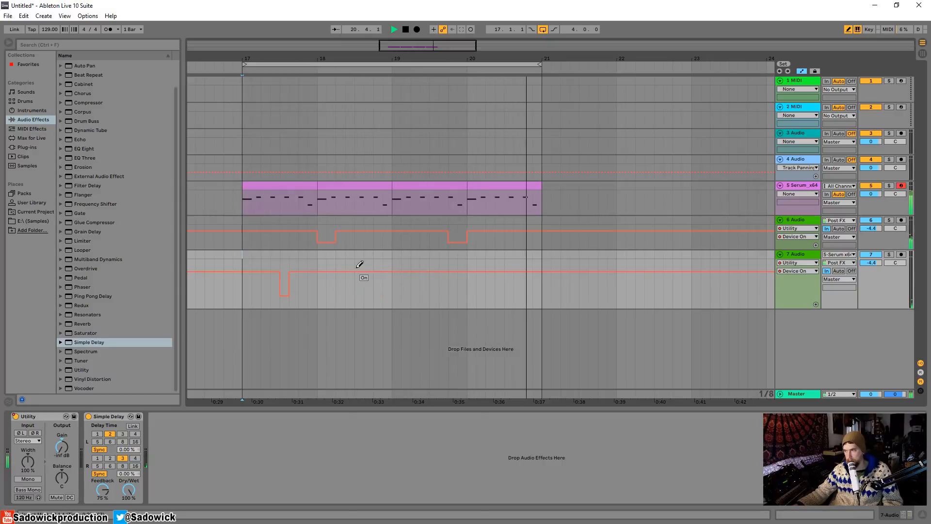
Automate track 7's Utility off for the first quarter note of bar 19 and check it in playback.
left_click_drag(396, 290, 406, 296)
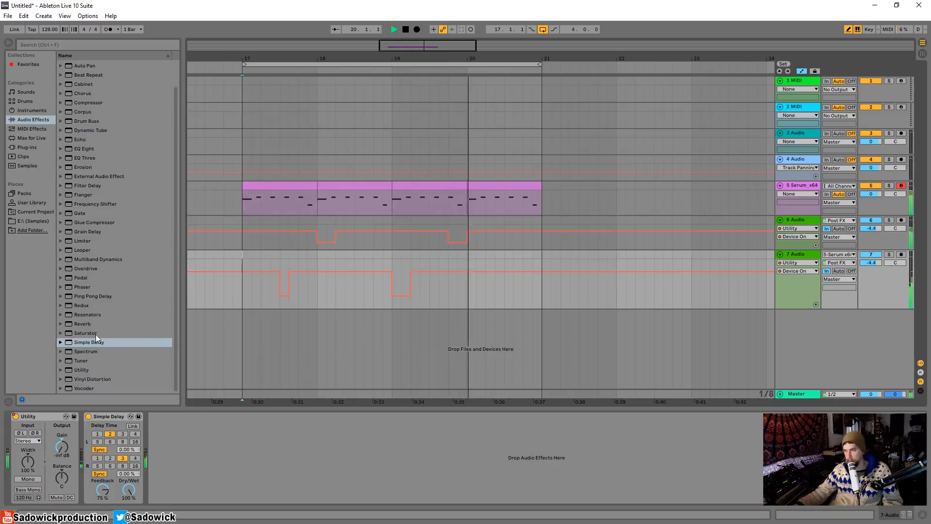
key("space")
Add a Reverb after the Simple Delay with 42% dry/wet, 2.41 s decay time, and Flat and Cut turned off.
left_click_drag(80, 324, 209, 469)
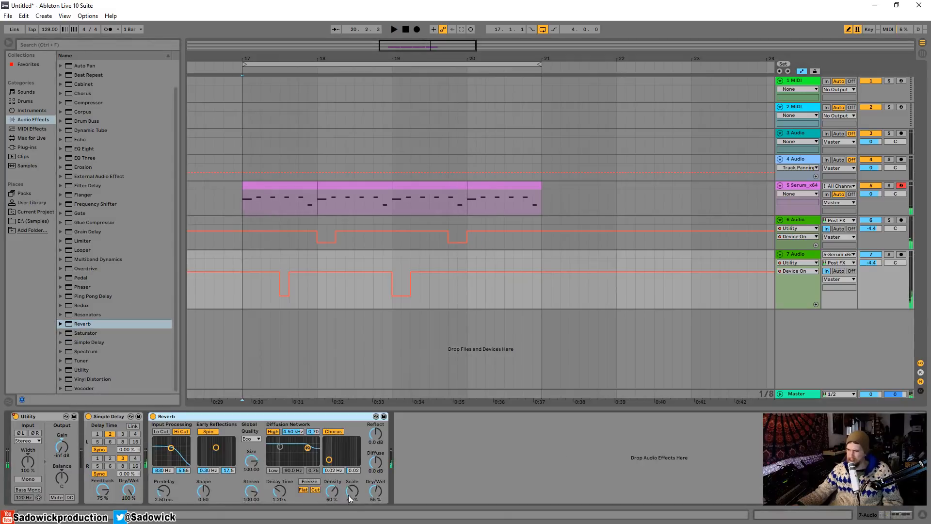
left_click_drag(376, 491, 375, 498)
left_click(304, 491)
left_click(315, 491)
left_click_drag(280, 491, 279, 490)
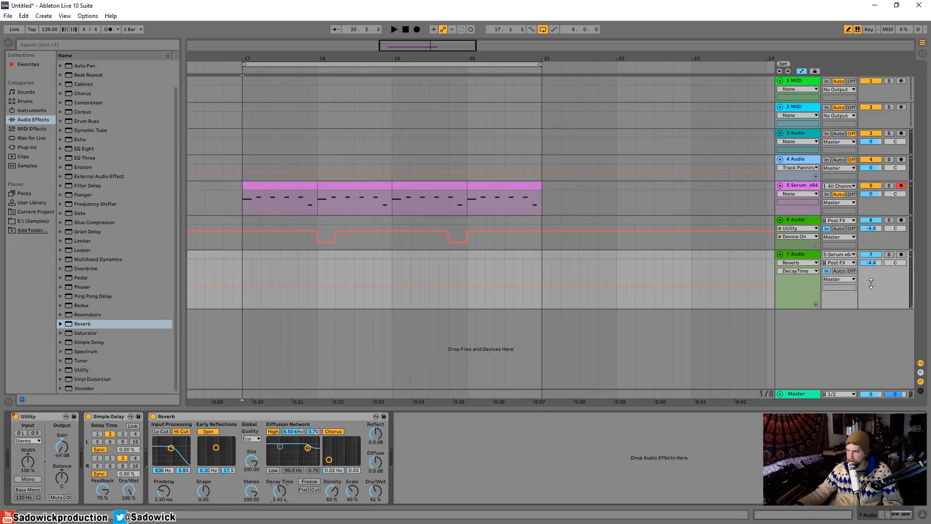
Reduce track 7's height, play the reverb and delay throws together, and show track 6's devices.
left_click_drag(871, 284, 876, 277)
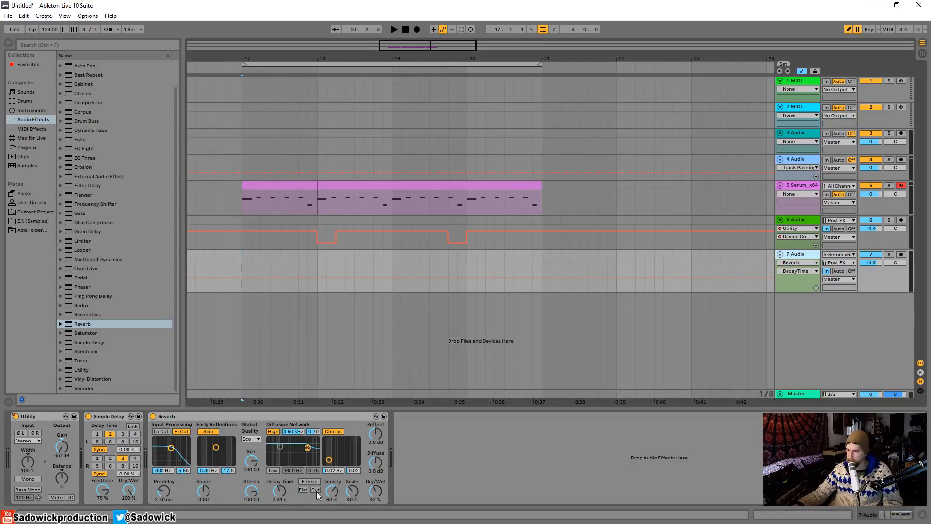
key("space")
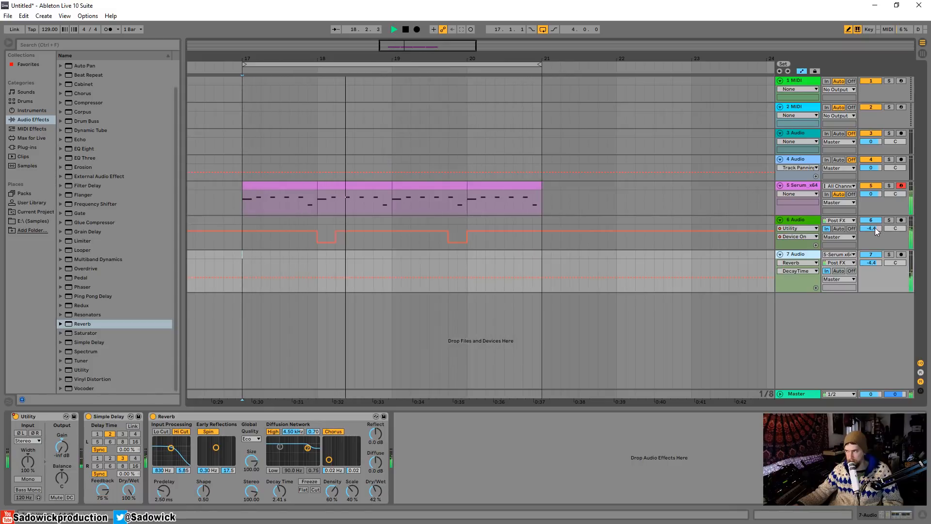
key("space")
left_click(803, 221)
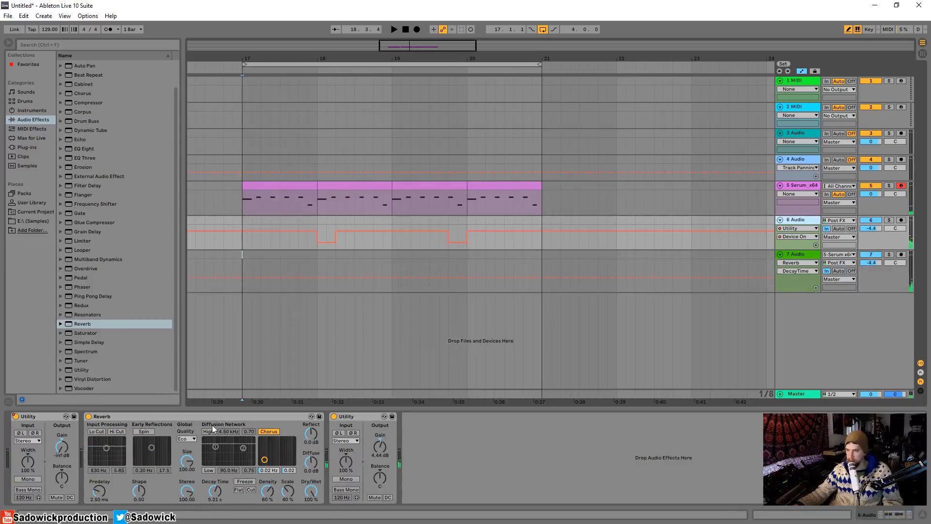
Fold track 6's Reverb and last Utility, and add an EQ Eight after them with a -4.59 dB dip at 435 Hz.
double_click(188, 415)
double_click(135, 418)
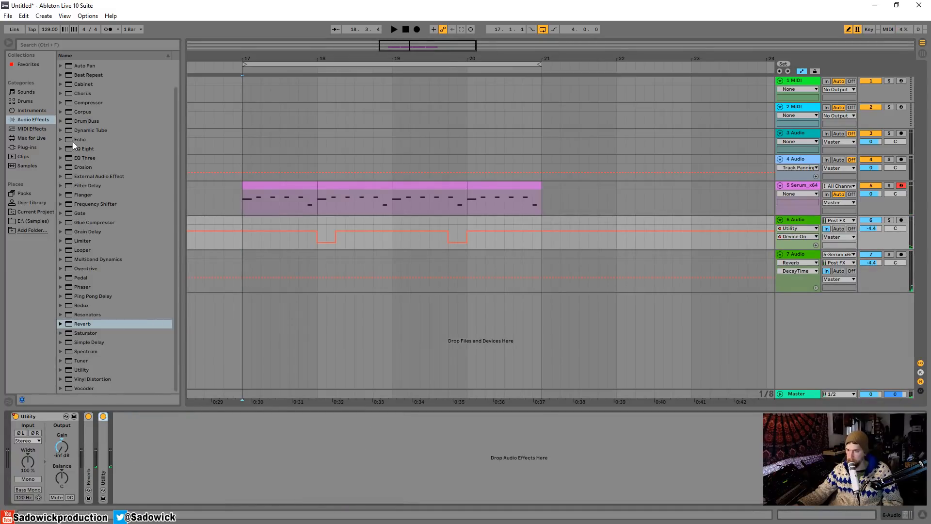
left_click_drag(85, 148, 227, 460)
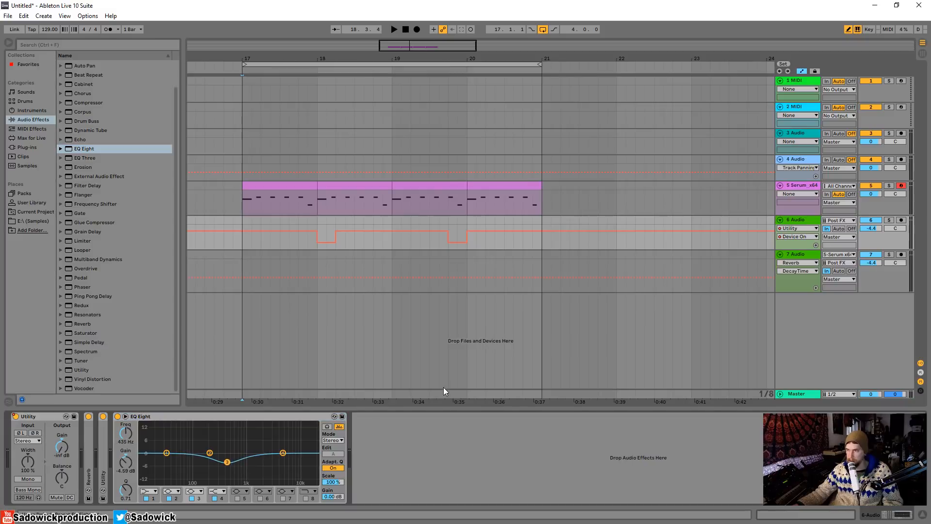
Reduce the heights of tracks 5, 6 and 7 in the arrangement.
mouse_move(905, 204)
left_mouse_down()
mouse_move(896, 199)
mouse_move(895, 210)
mouse_move(897, 195)
left_mouse_up()
left_click_drag(895, 241, 894, 224)
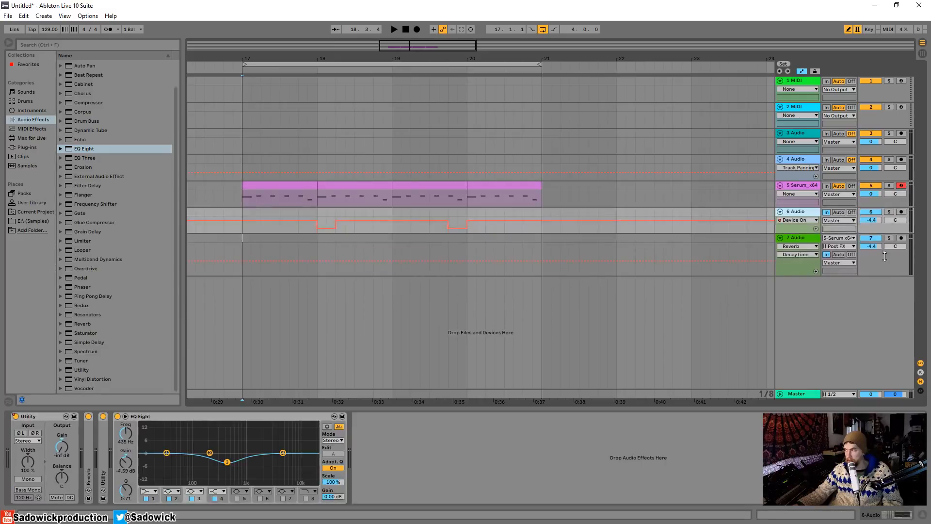
left_click_drag(892, 275, 890, 248)
In track 5's Serum, turn on the distortion, place it directly before the reverb, and raise its drive during playback.
left_click(890, 200)
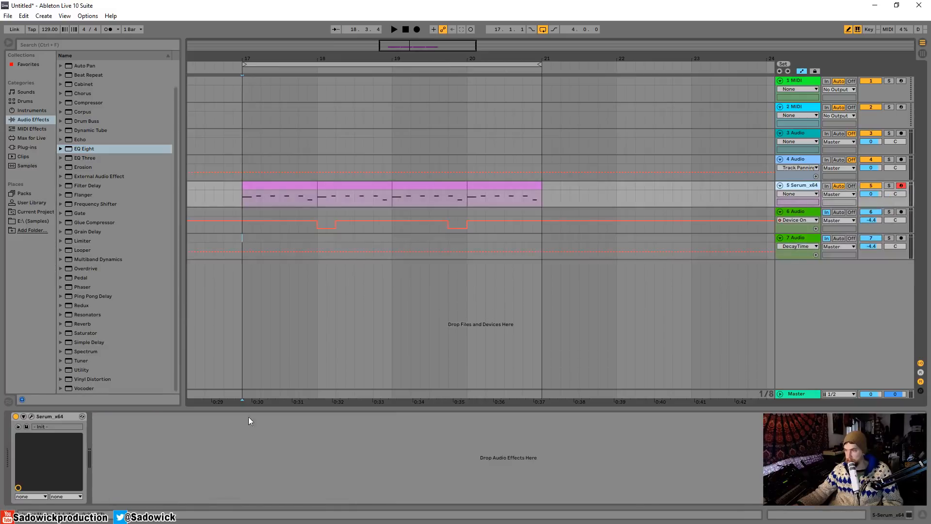
left_click(32, 416)
left_click(238, 135)
left_click(227, 129)
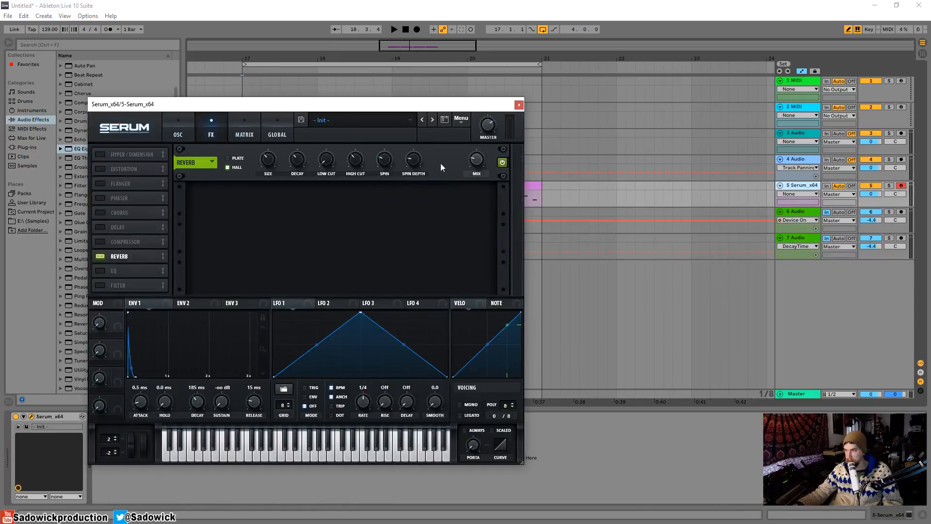
left_click(481, 154)
key("space")
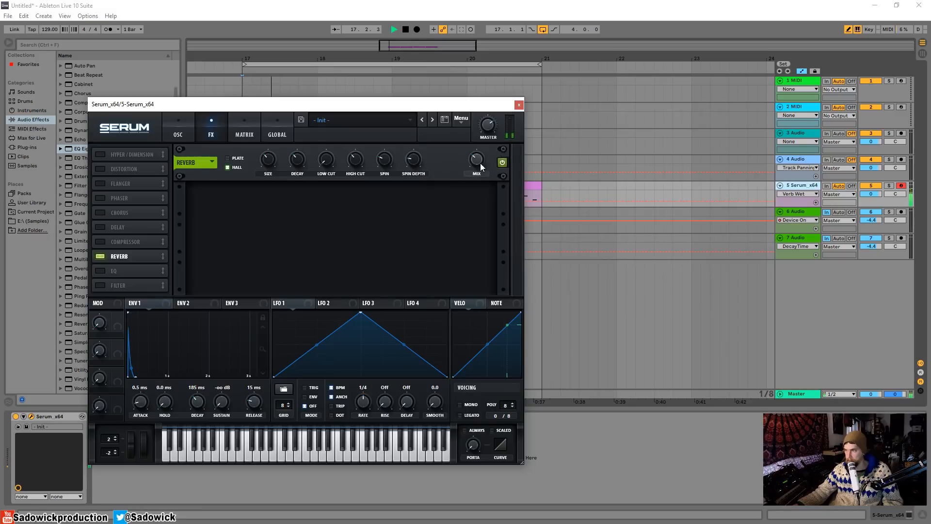
left_click(102, 167)
left_click_drag(120, 168, 129, 236)
left_click_drag(409, 159, 409, 131)
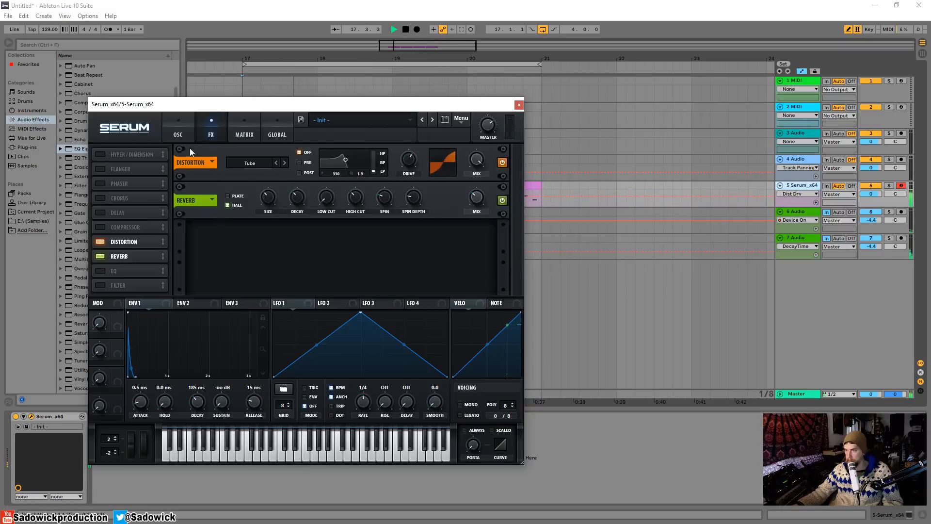
Raise Serum's filter cutoff and adjust oscillator A's octave, closing the plugin window and stopping playback when done.
left_click(178, 129)
left_click_drag(463, 245, 470, 227)
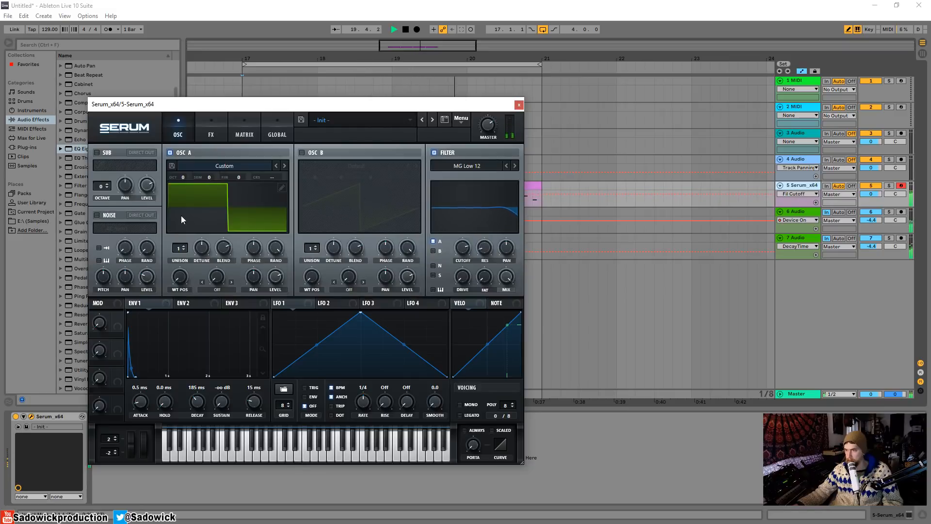
mouse_move(187, 176)
left_mouse_down()
mouse_move(184, 188)
mouse_move(191, 174)
left_mouse_up()
left_click(518, 104)
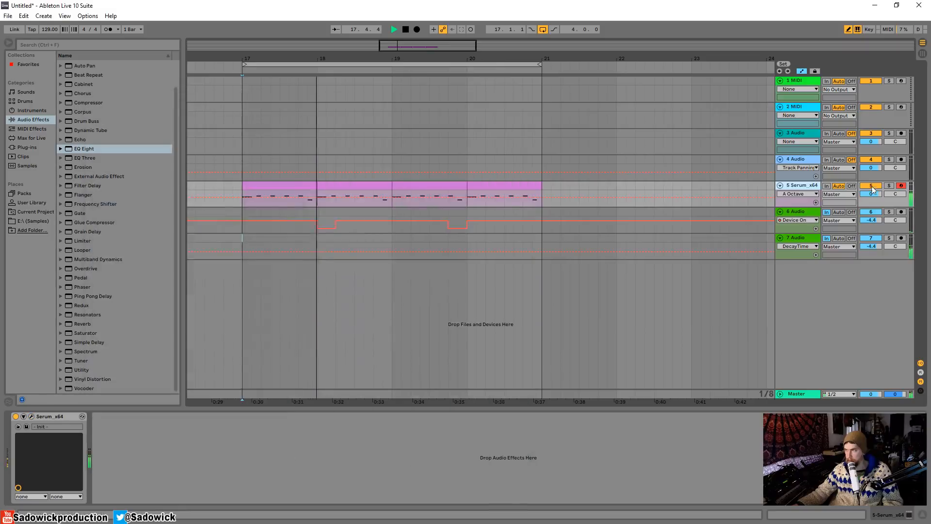
key("space")
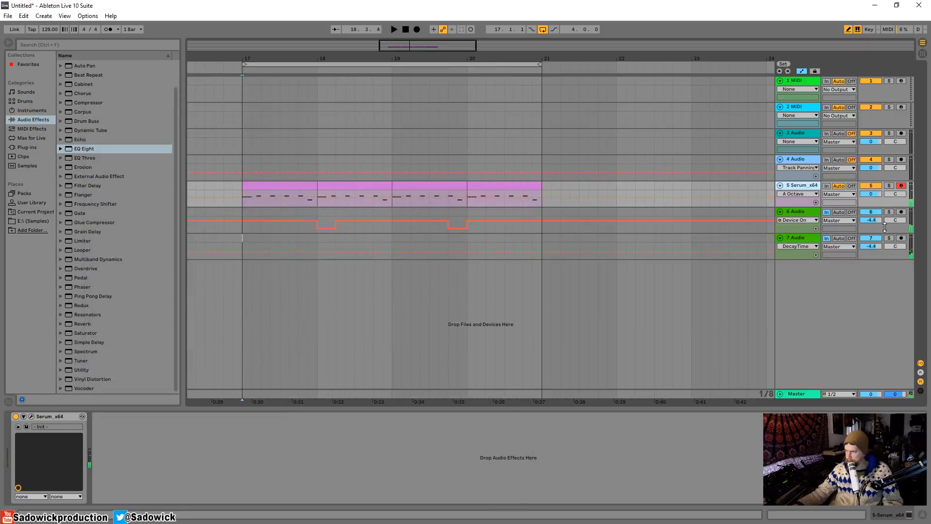
Reduce track 6's height further and duplicate track 7 with its devices.
left_click_drag(885, 226, 885, 219)
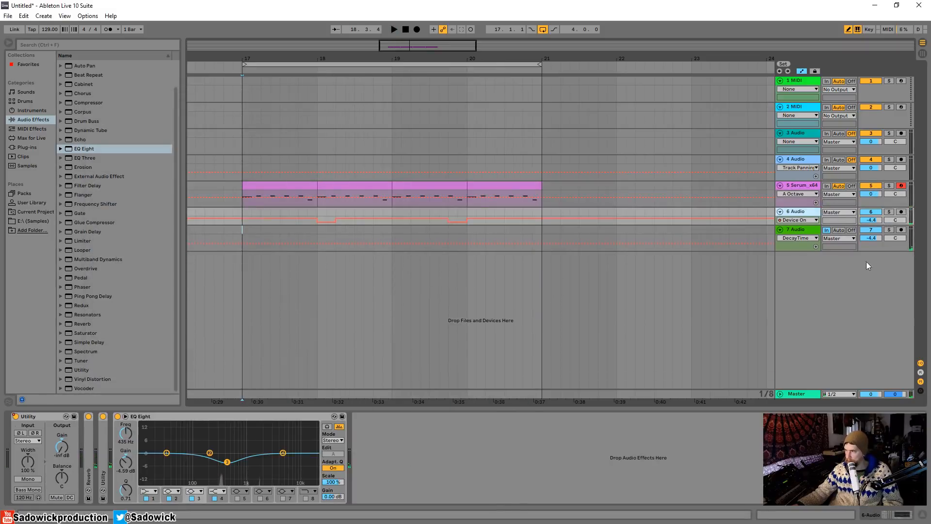
right_click(802, 278)
left_click(803, 261)
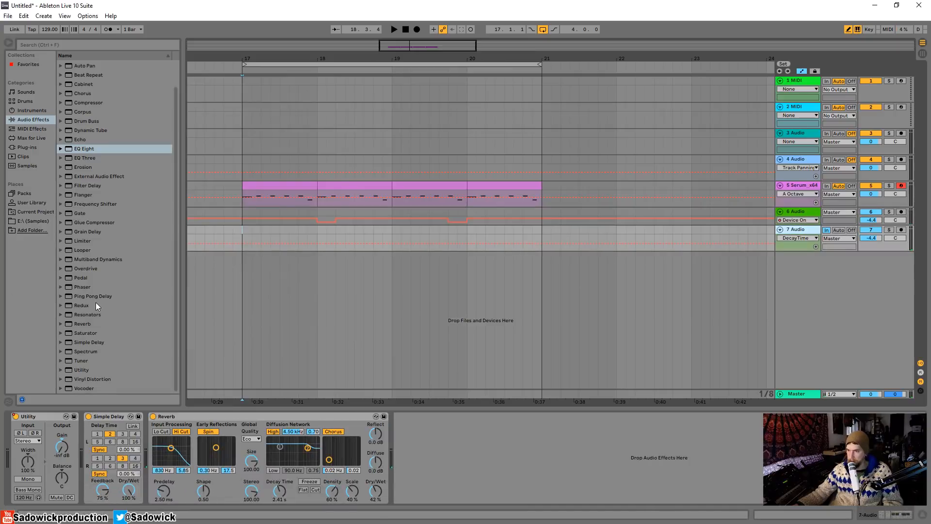
right_click(800, 232)
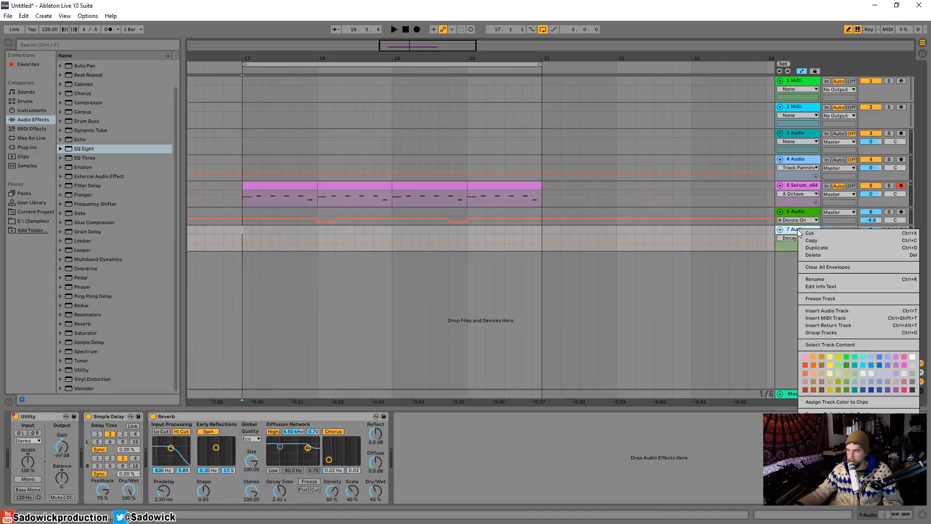
left_click(807, 247)
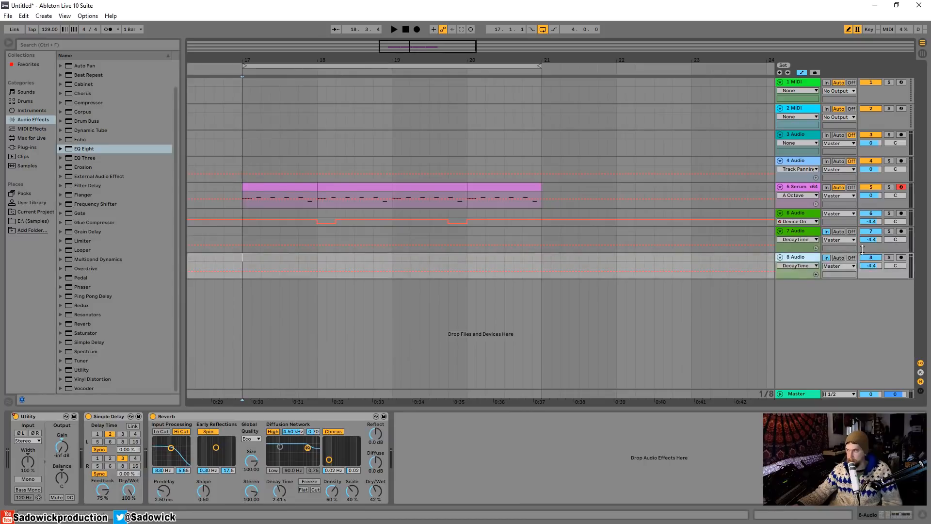
On track 8, delete the Utility's on/off automation and remove the Simple Delay and Reverb.
right_click(15, 416)
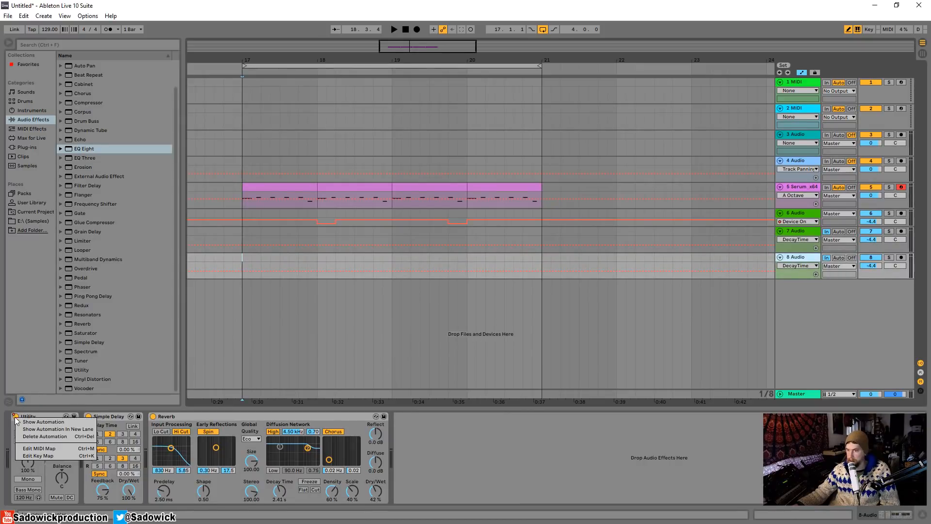
left_click(54, 437)
left_click(109, 418)
key("Delete")
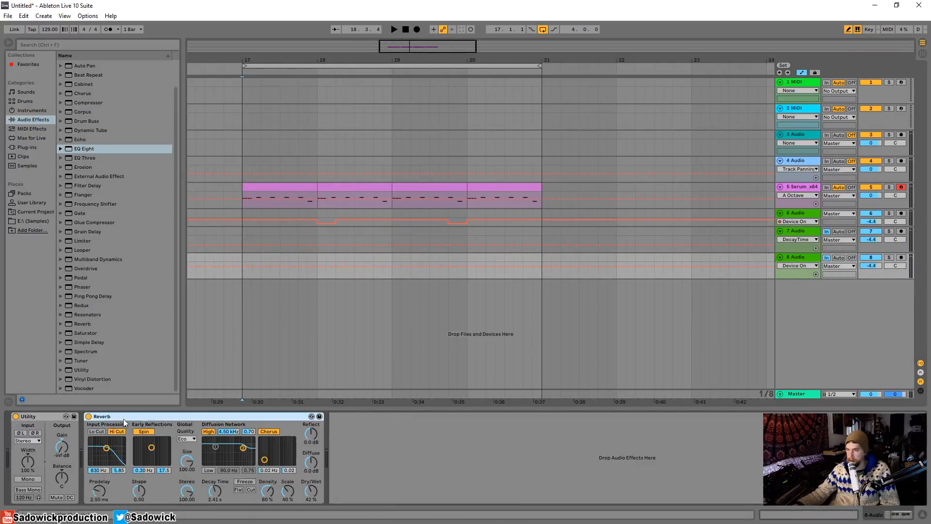
left_click(123, 418)
key("Delete")
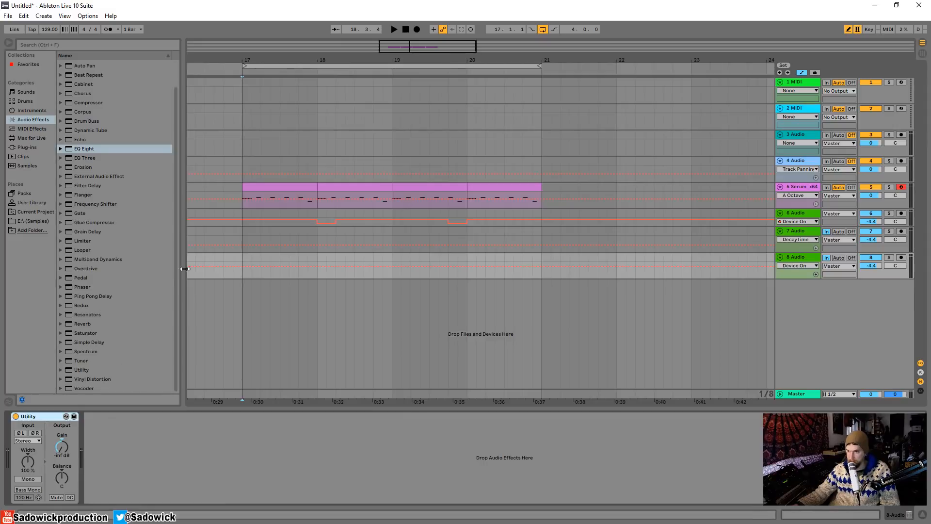
Add a Ping Pong Delay after track 8's Utility with 100% dry/wet and its filter at 1.73 kHz, width 6.17.
scroll(179, 233, "up", 3)
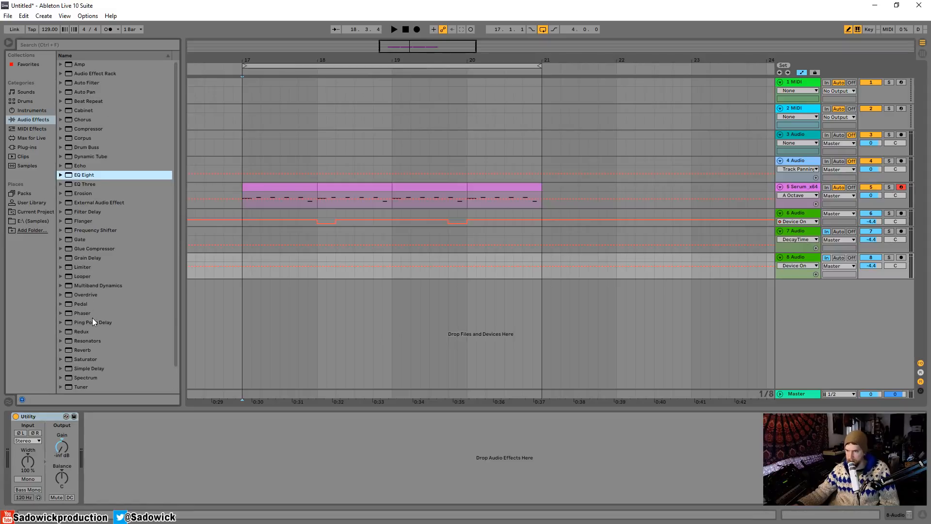
left_click_drag(92, 318, 156, 473)
left_click(123, 491)
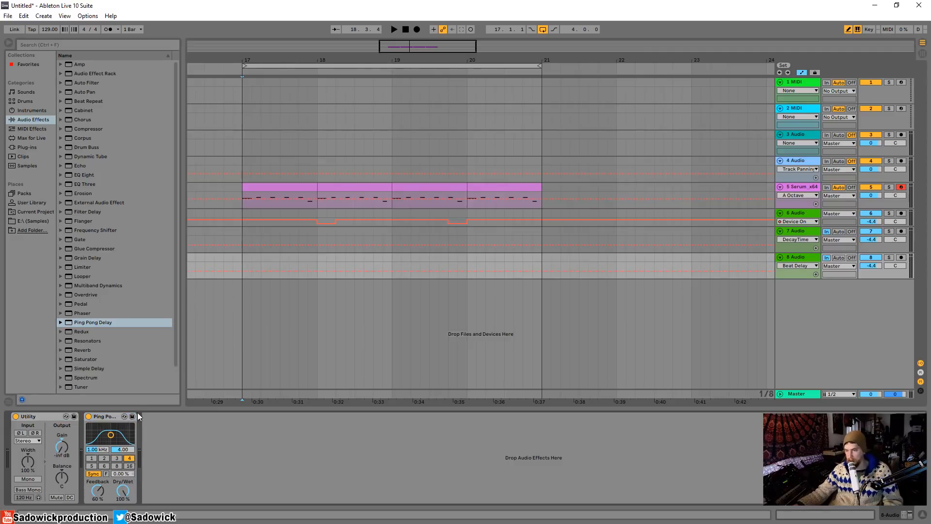
left_click_drag(113, 438, 117, 434)
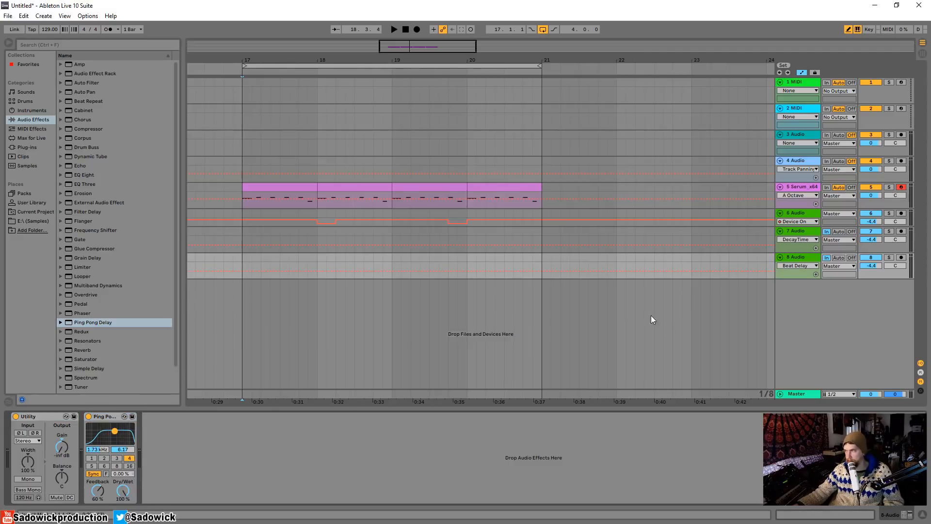
Briefly turn off track 8's Utility to audition the ping pong delay, and turn the Utility back on.
left_click(16, 417)
left_click(889, 258)
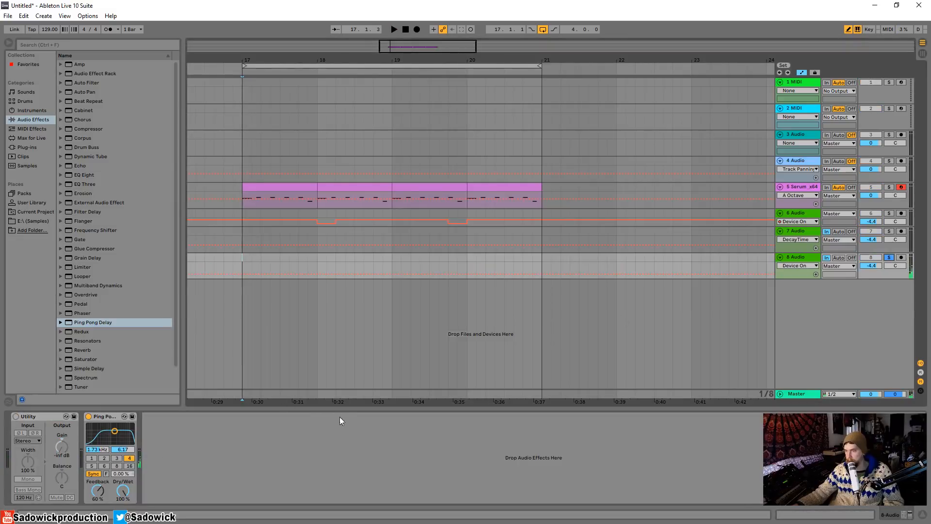
left_click(16, 417)
Enlarge tracks 6, 7 and 8, and show the Utility's Device On automation on track 7.
left_click_drag(886, 277, 886, 310)
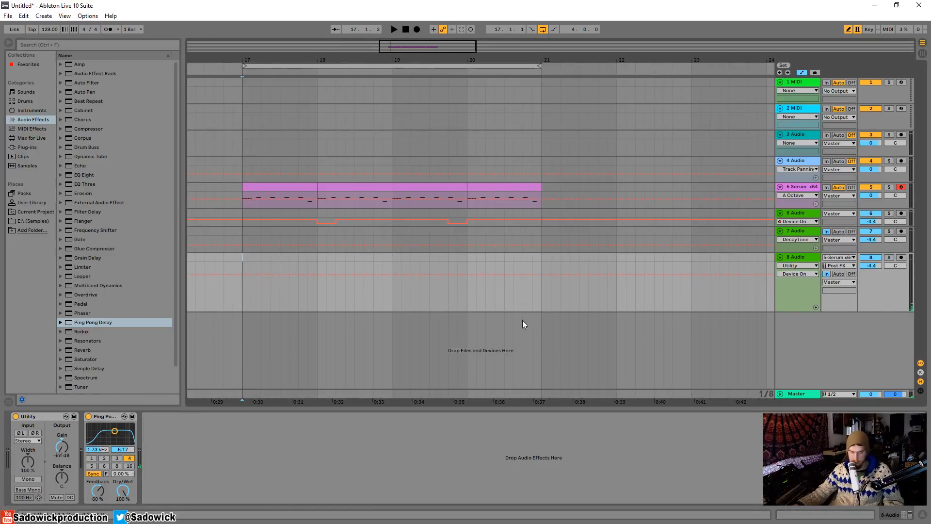
left_click_drag(897, 246, 897, 257)
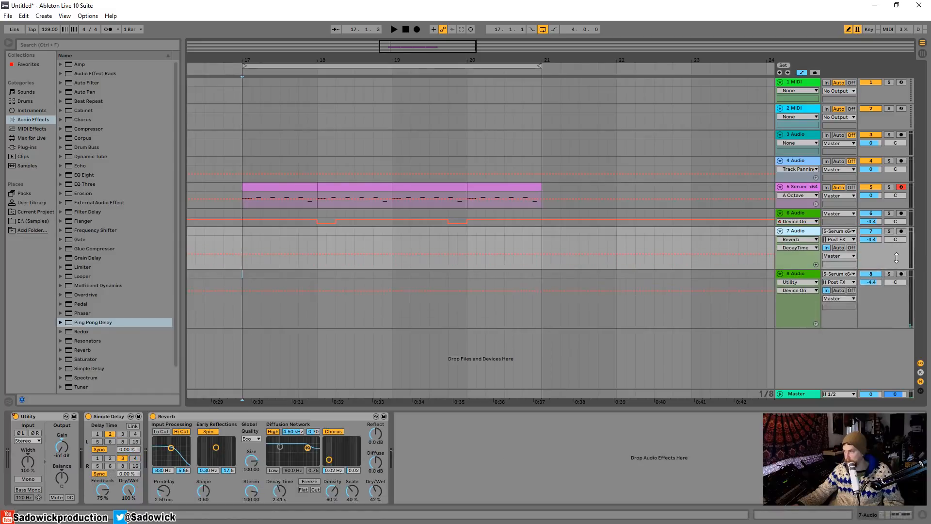
left_click(807, 240)
left_click(803, 252)
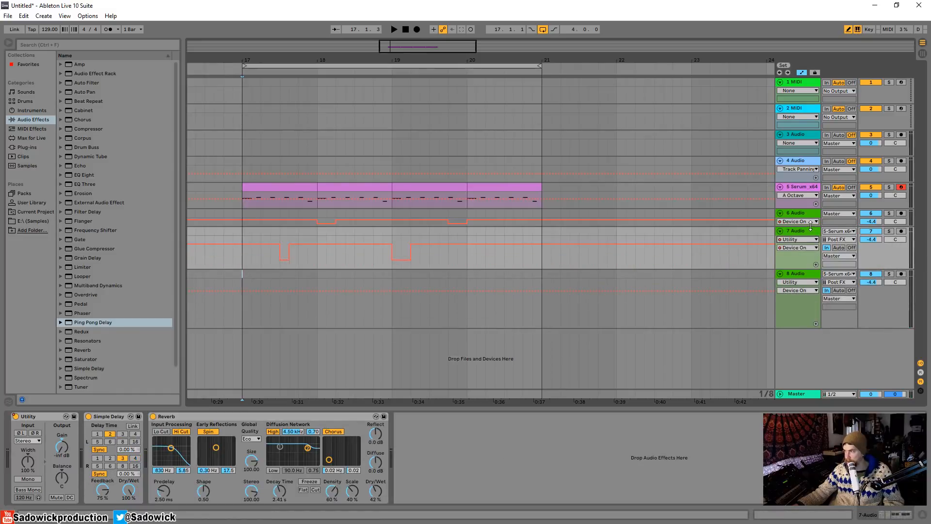
left_click_drag(811, 226, 811, 251)
left_click(888, 333)
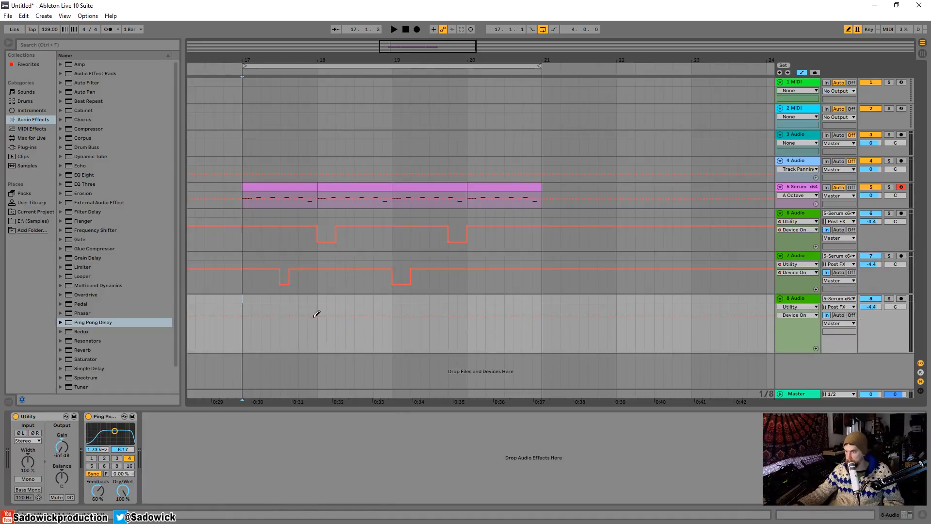
Automate track 8's Utility off for the last eighth note of bars 17, 18 and 19 while playing the loop.
key("space")
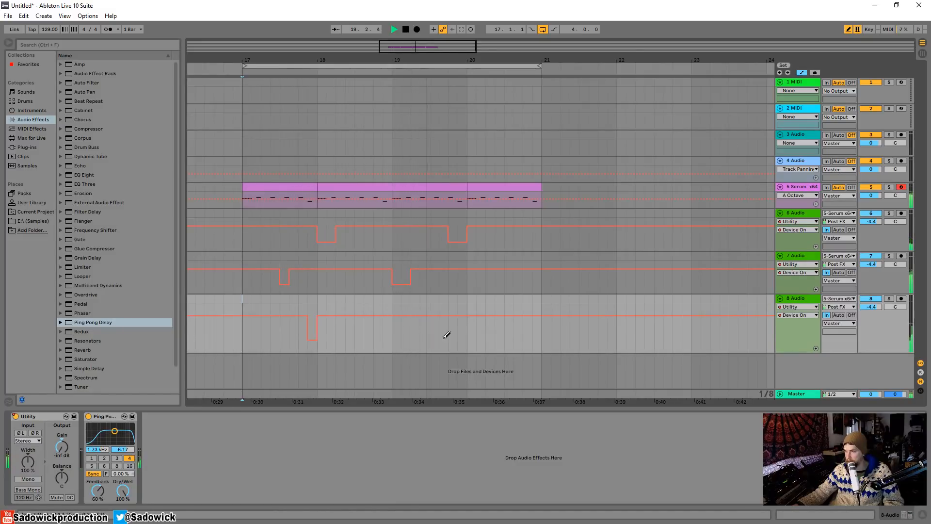
left_click_drag(462, 324, 473, 336)
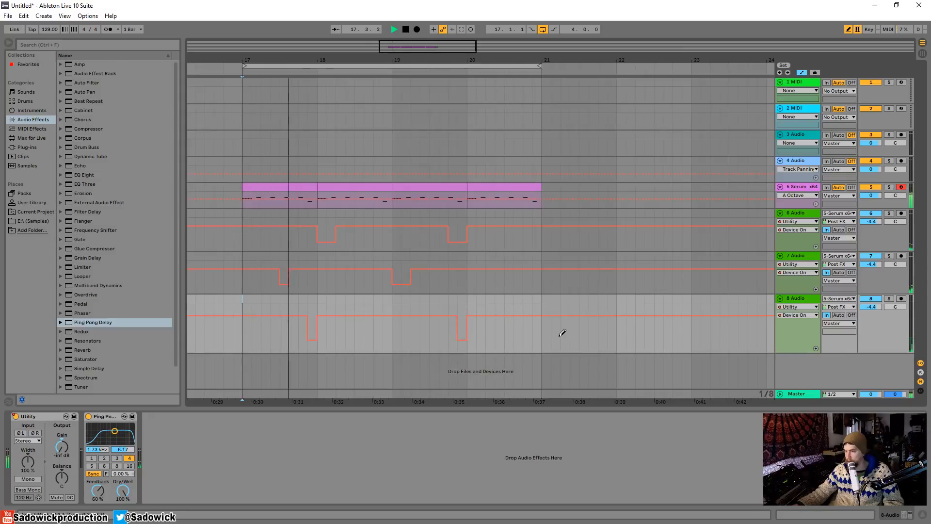
left_click(390, 335)
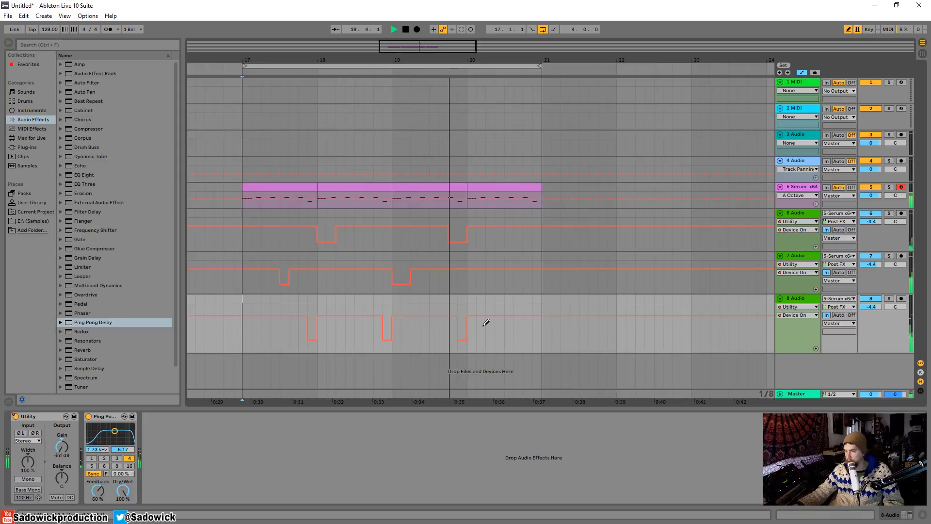
Set the Ping Pong Delay's filter to 2.59 kHz, width 9.00, and add a Frequency Shifter after it at 1.92 kHz.
left_click_drag(120, 433, 117, 425)
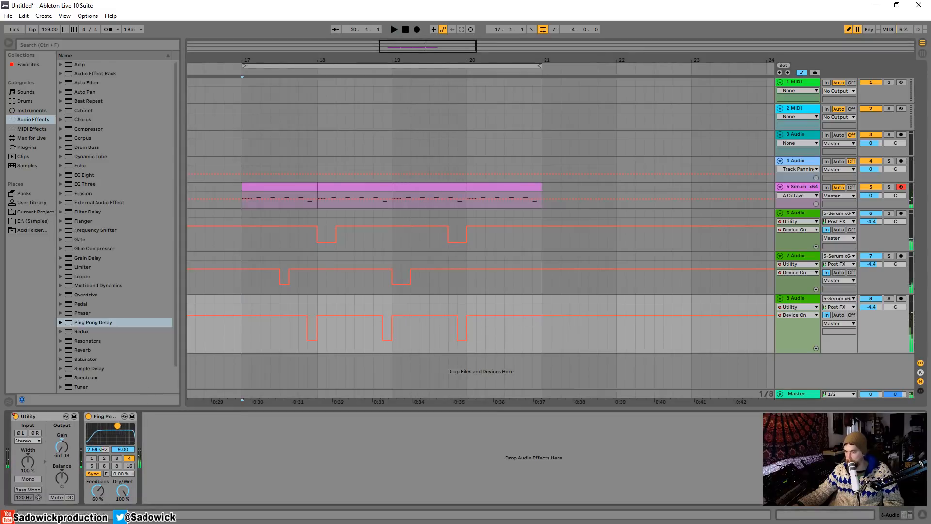
left_click(27, 139)
left_click(31, 120)
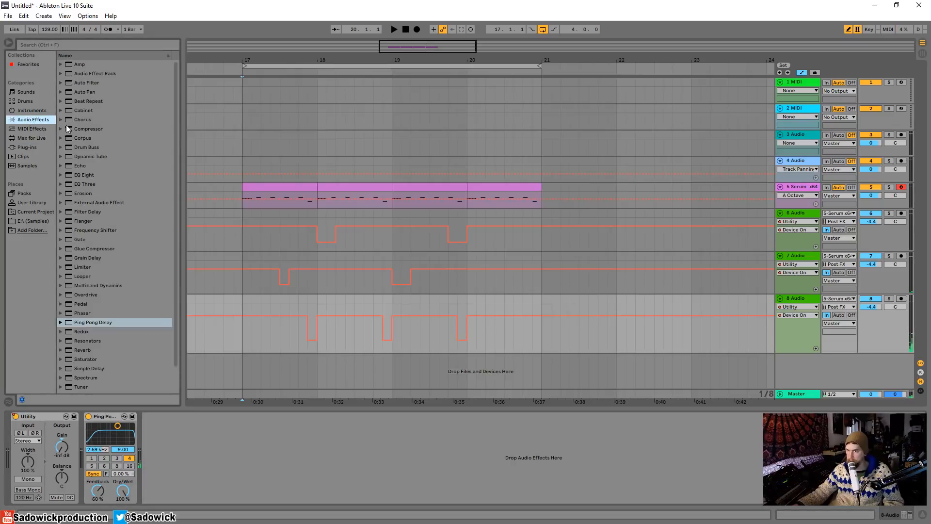
left_click(96, 231)
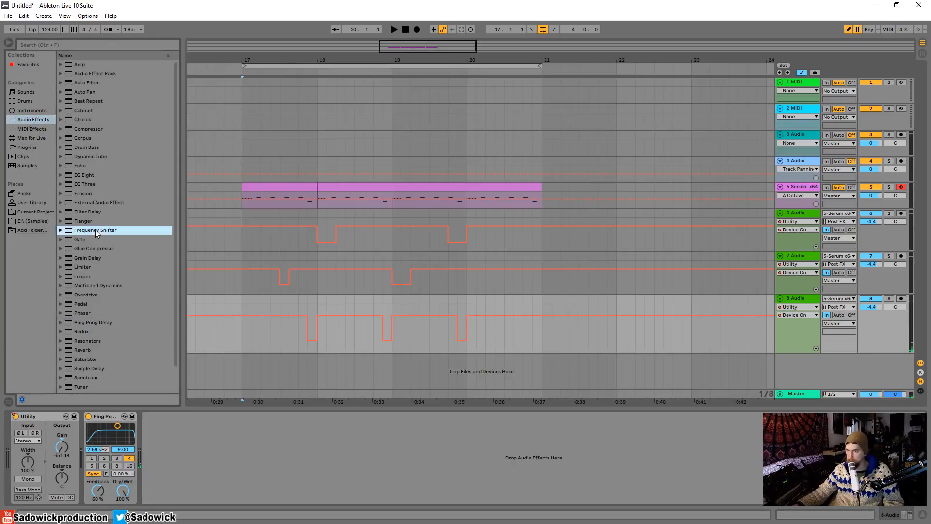
left_click_drag(240, 434, 200, 427)
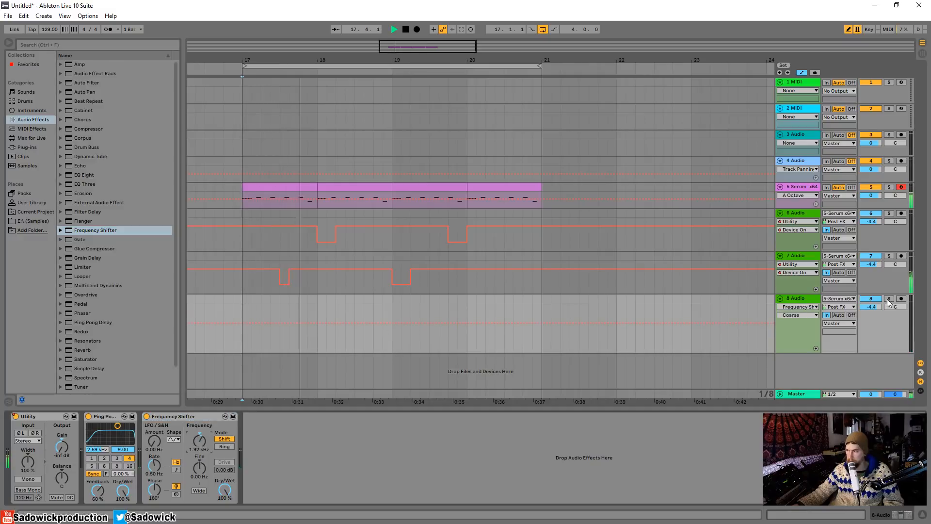
Audition track 8 soloed, set the Frequency Shifter's coarse frequency to -560 Hz, and play it with the track unsoloed.
key("space")
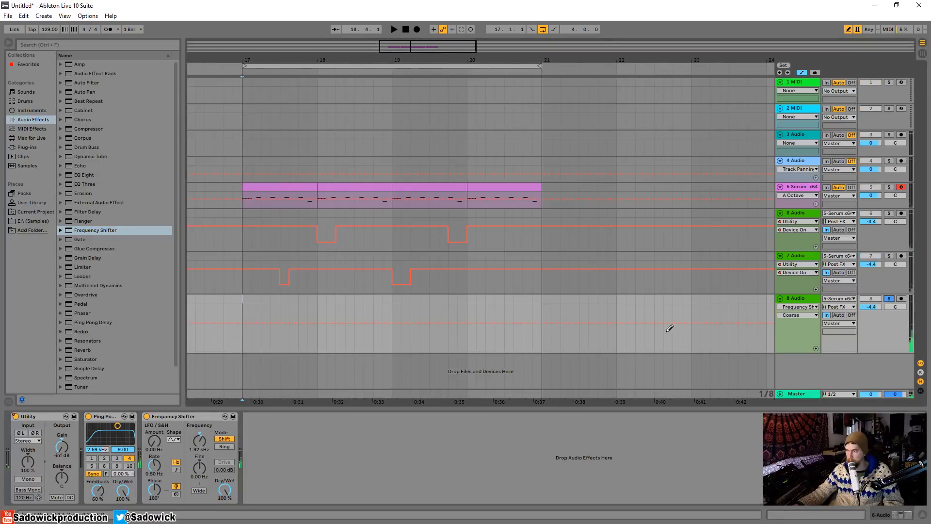
left_click(297, 71)
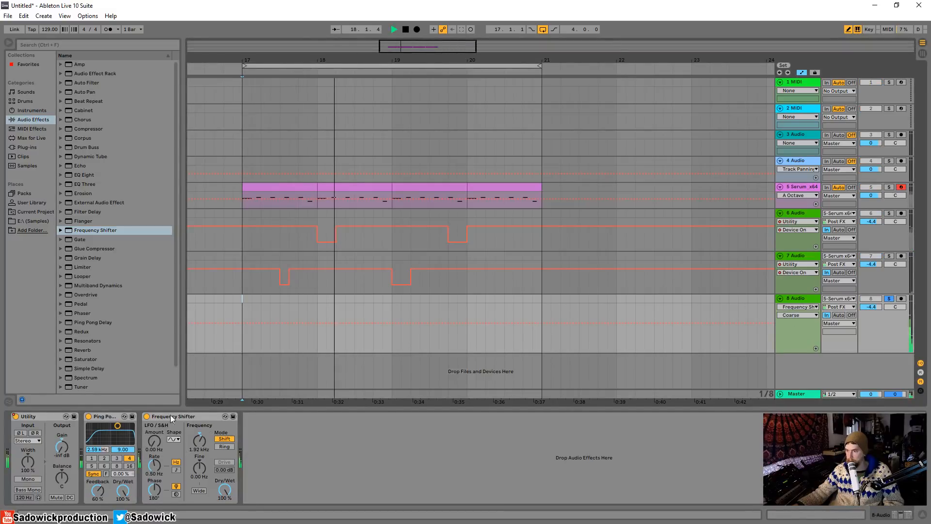
left_click_drag(203, 443, 203, 460)
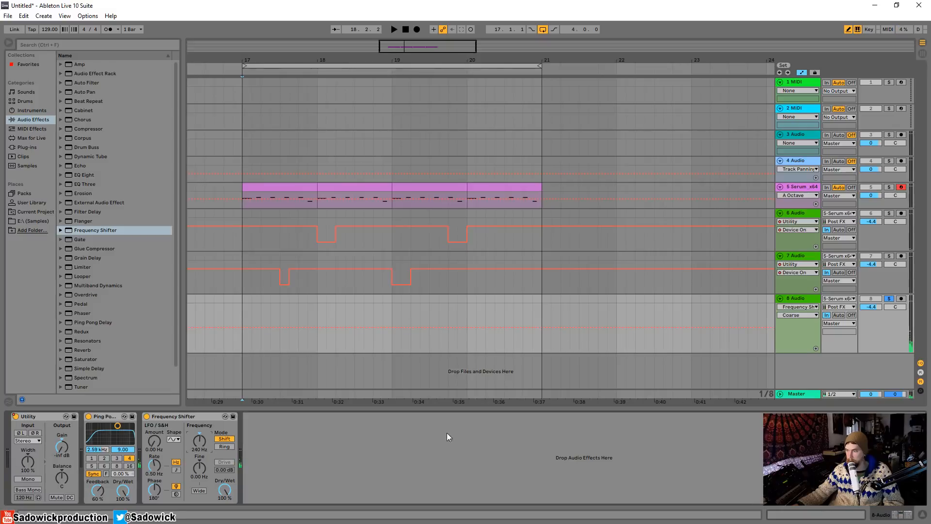
key("space")
mouse_move(199, 441)
left_mouse_down()
mouse_move(199, 456)
mouse_move(203, 440)
left_mouse_up()
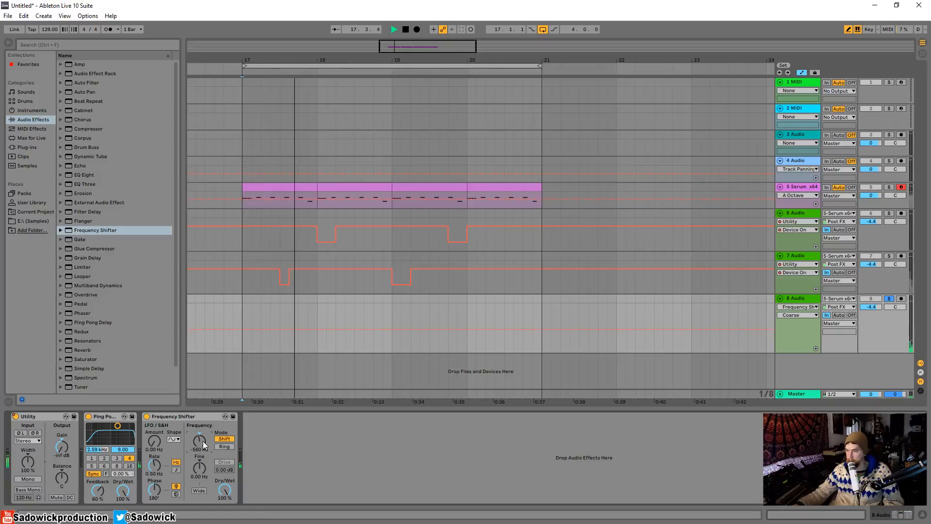
left_click(888, 299)
key("space")
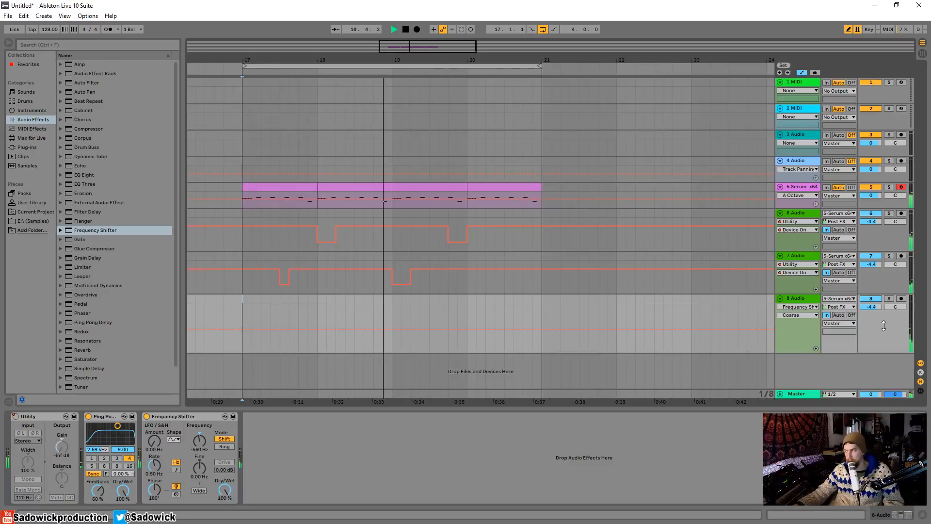
Reduce the heights of audio tracks 6, 7 and 8 in the arrangement.
left_click_drag(882, 352, 882, 345)
left_click_drag(893, 294, 897, 233)
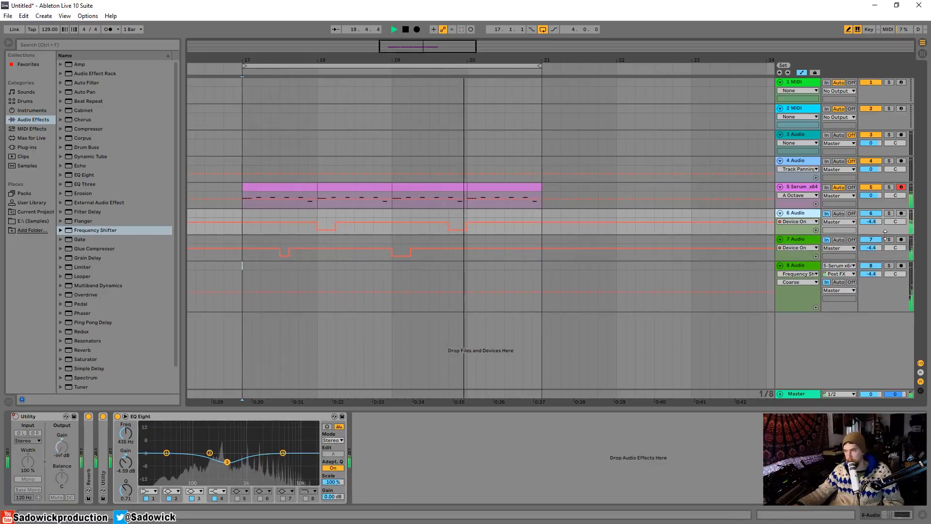
left_click_drag(893, 310, 877, 294)
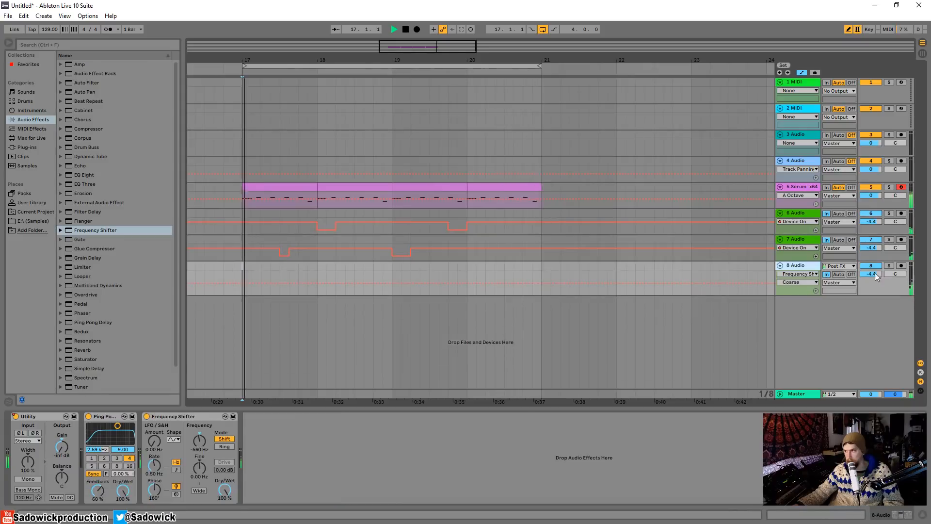
Select audio tracks 6, 7 and 8 and group them.
left_click(810, 216)
left_click(796, 266)
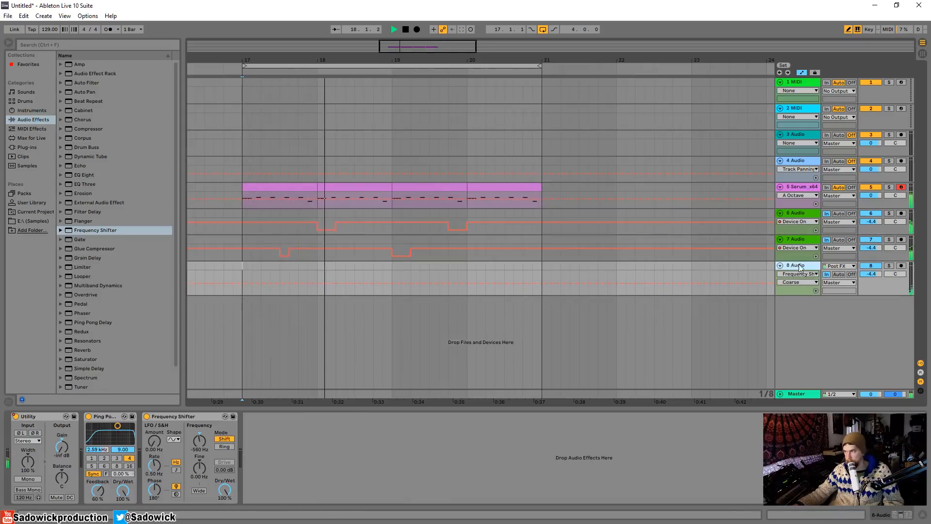
left_click(789, 214)
right_click(800, 216)
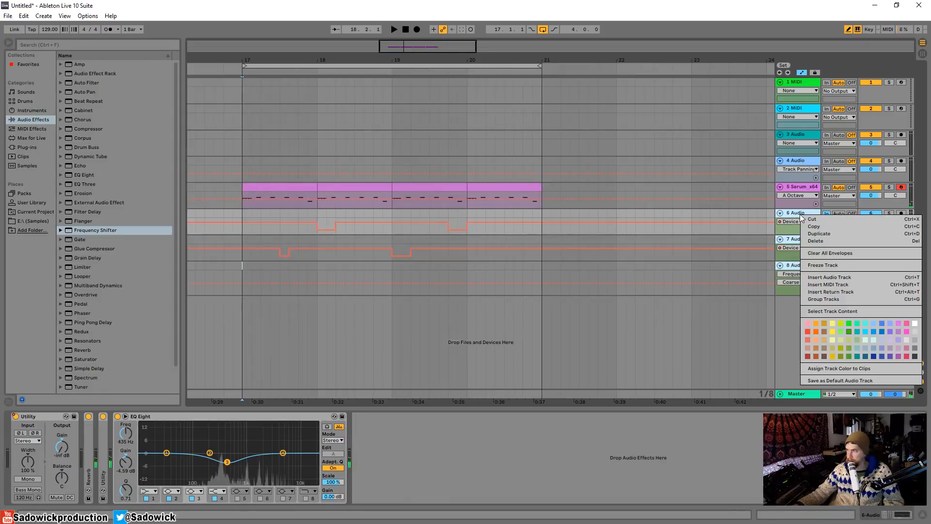
left_click(828, 300)
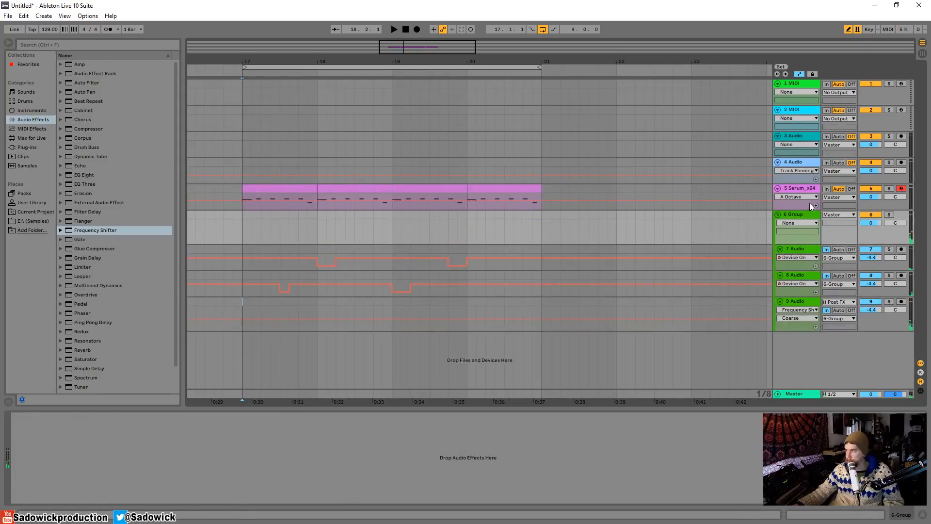
Group the Serum track together with the effects group, and enlarge the nested effects group.
left_click(800, 190)
left_click(801, 213, "shift")
right_click(801, 213)
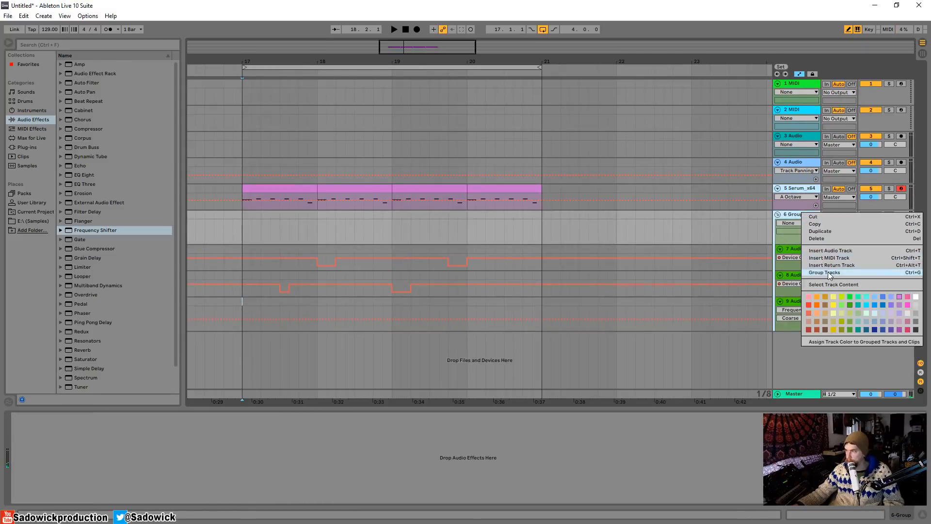
left_click(828, 272)
left_click_drag(871, 211, 871, 211)
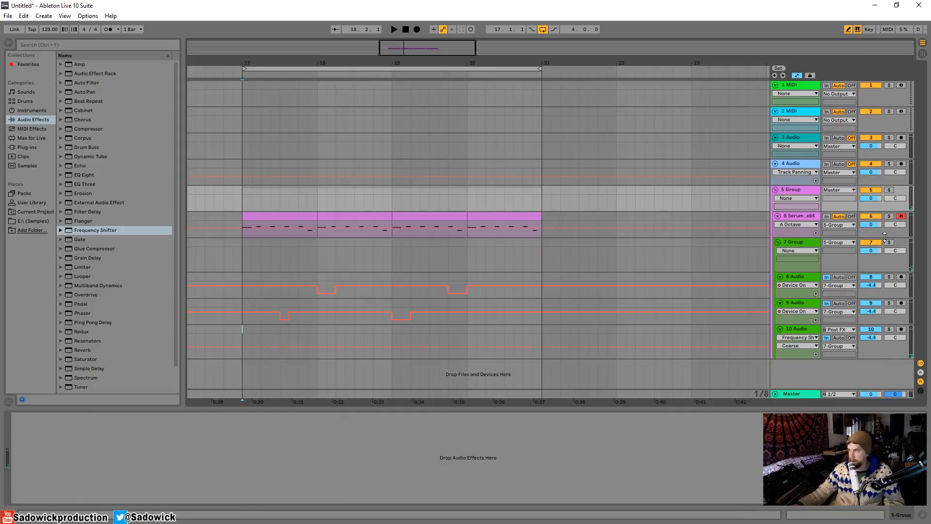
left_click_drag(880, 271, 881, 286)
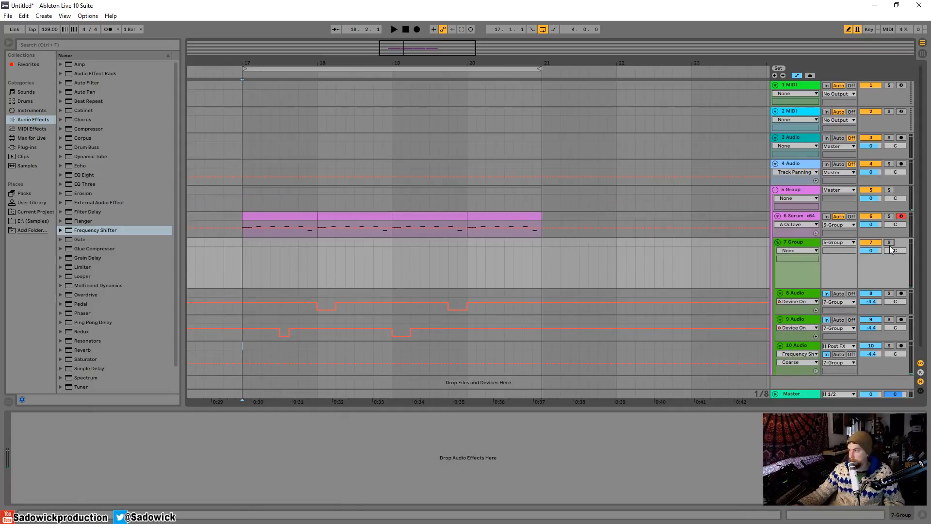
Play the loop with group 7 soloed and add an EQ Eight to it with band 3 at 599 Hz and -3.84 dB.
key("space")
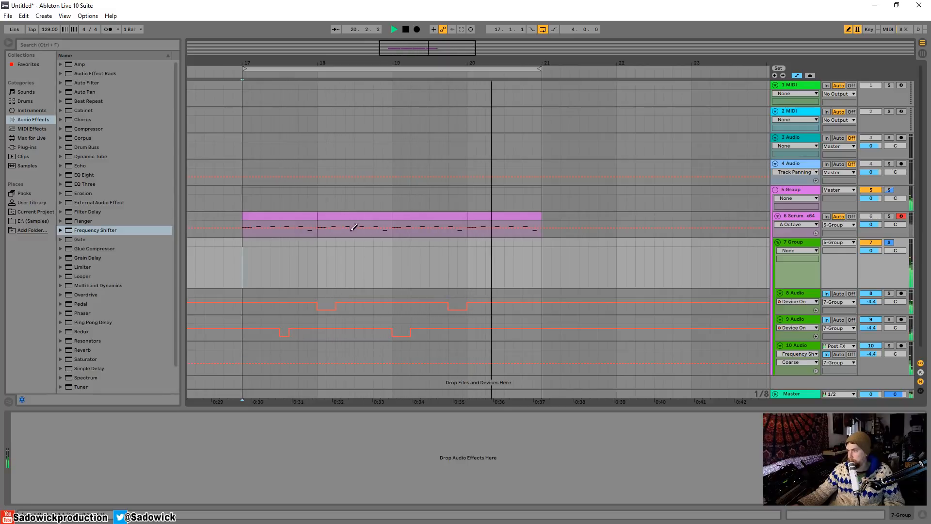
left_click_drag(84, 175, 349, 257)
left_click_drag(144, 452, 133, 461)
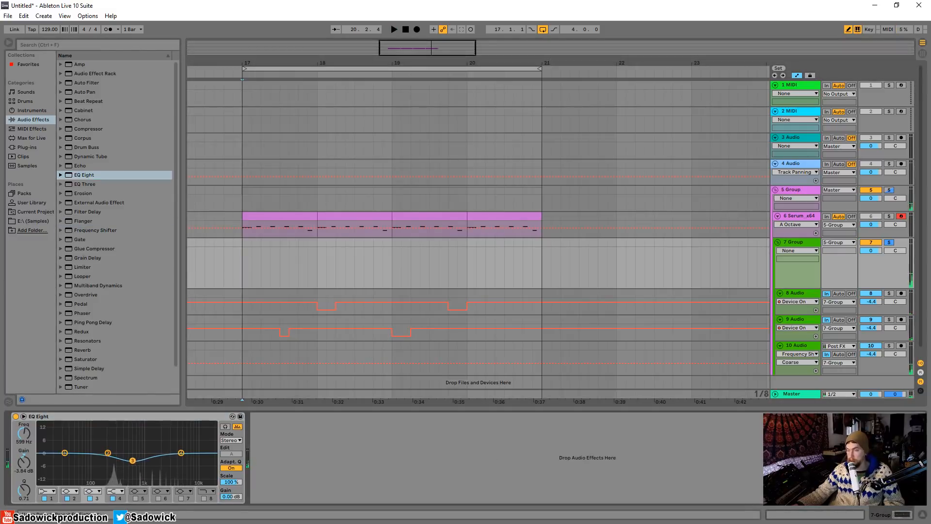
Add a Compressor after group 7's EQ Eight with a 2.42:1 ratio and a -7.94 dB threshold.
left_click_drag(88, 128, 323, 432)
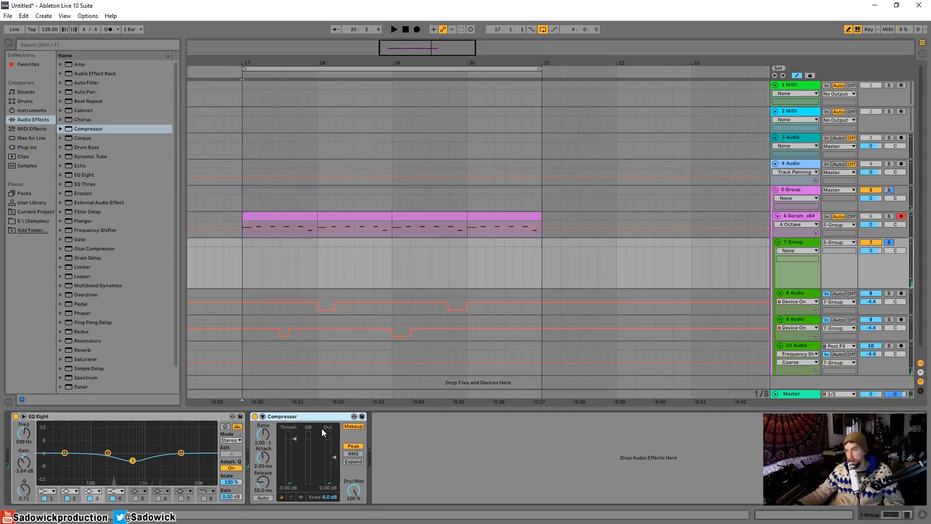
left_click(263, 417)
left_click(263, 417)
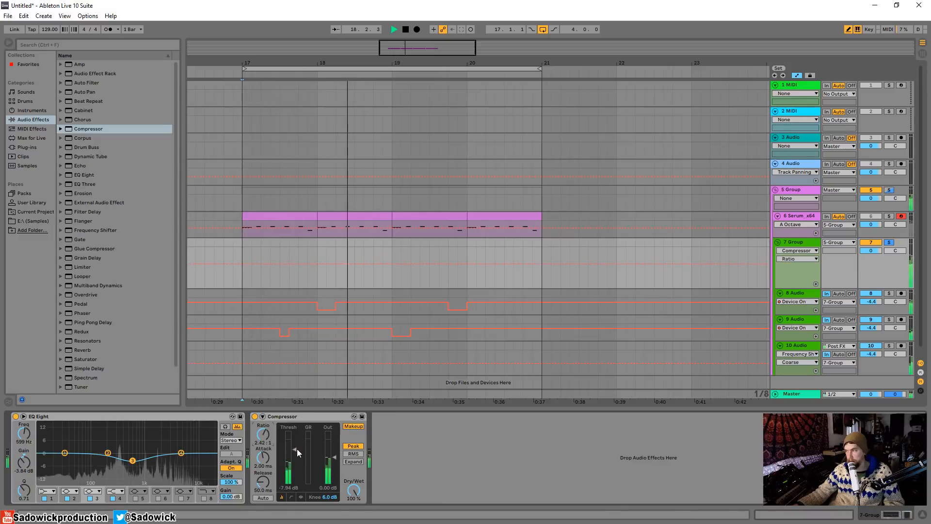
Audition the loop with group 7 unsoloed and soloed again, and reduce the group's height.
left_click(889, 243)
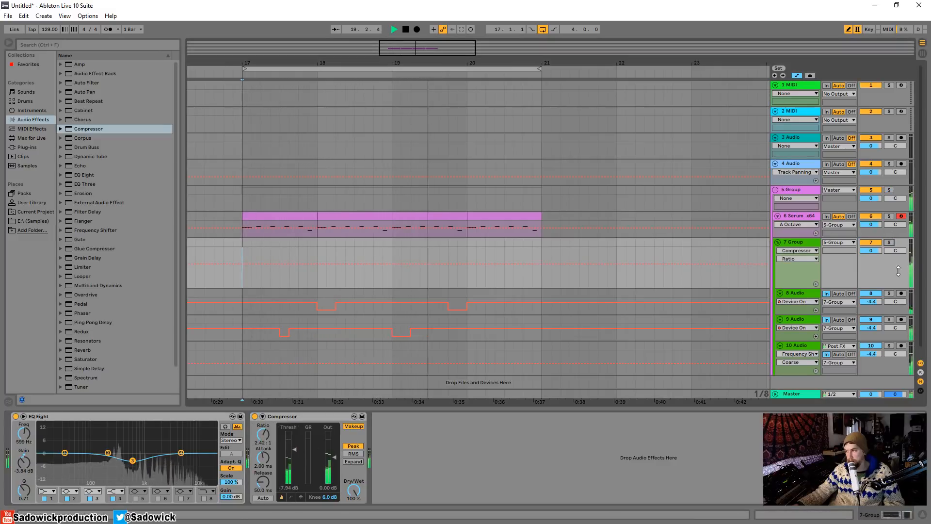
left_click_drag(900, 288, 904, 263)
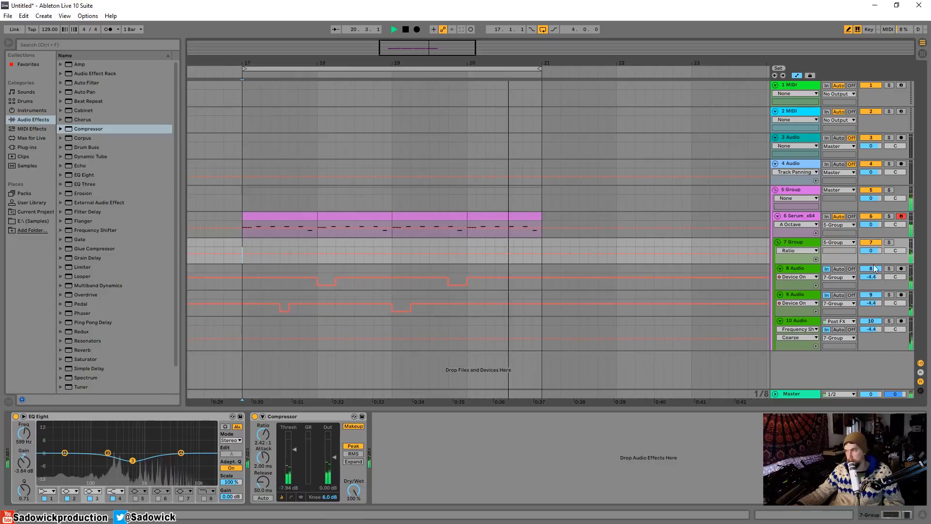
left_click(889, 243)
key("space")
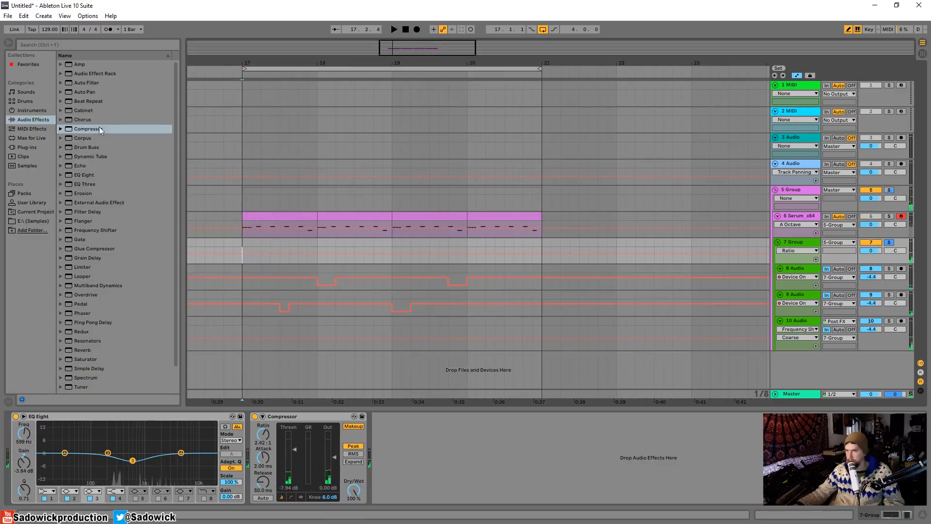
Add a second Compressor to group 7, sidechained from 6-Serum x64 with a -31.0 dB threshold, and show its activity view.
left_click(88, 129)
left_click_drag(439, 431, 436, 431)
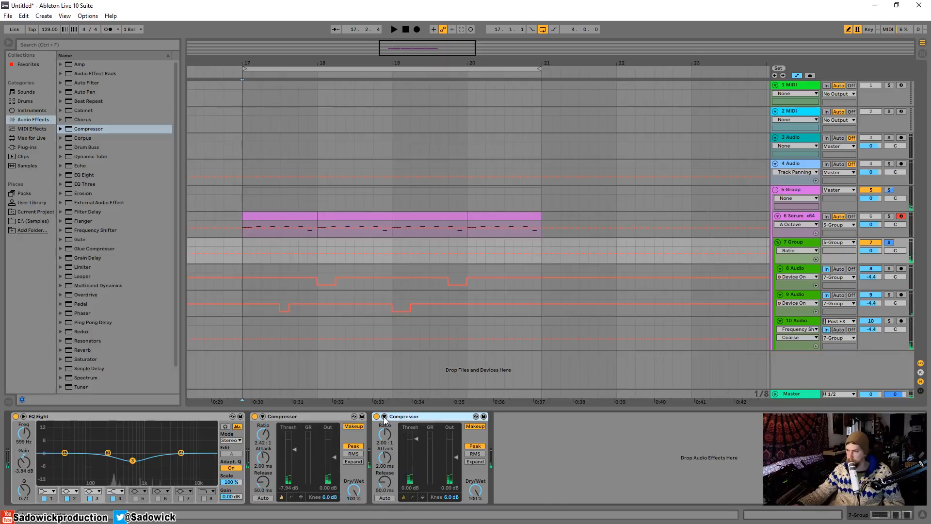
left_click(384, 417)
left_click(391, 440)
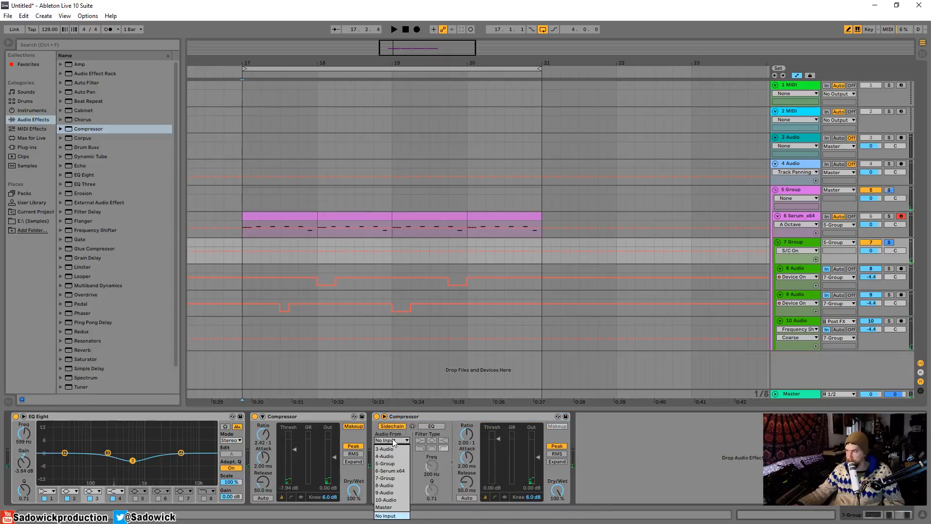
left_click(390, 471)
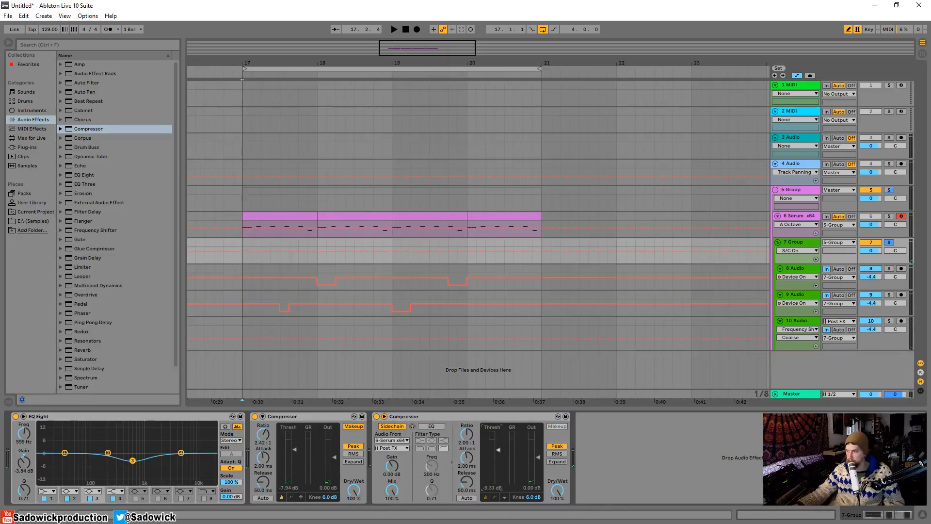
left_click_drag(498, 452, 498, 472)
left_click(505, 500)
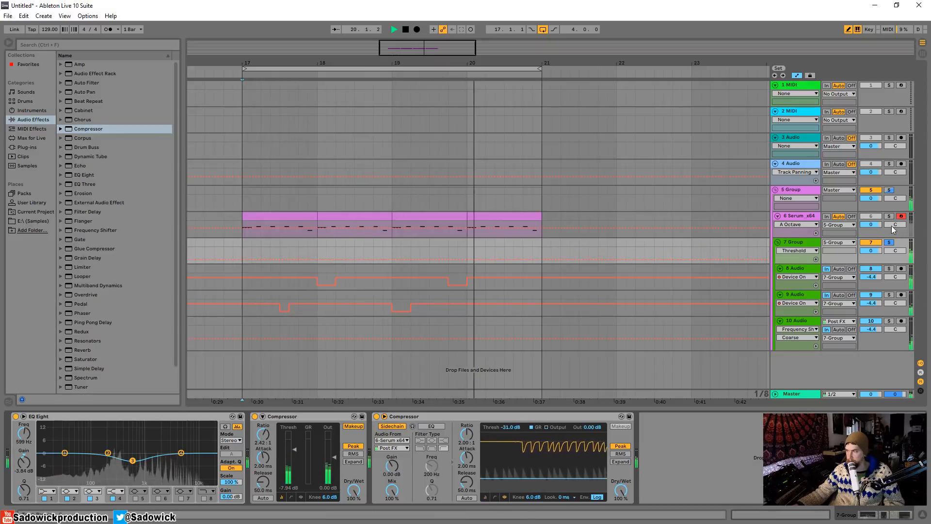
Solo the outer group 5 and display its device chain.
left_click(888, 191)
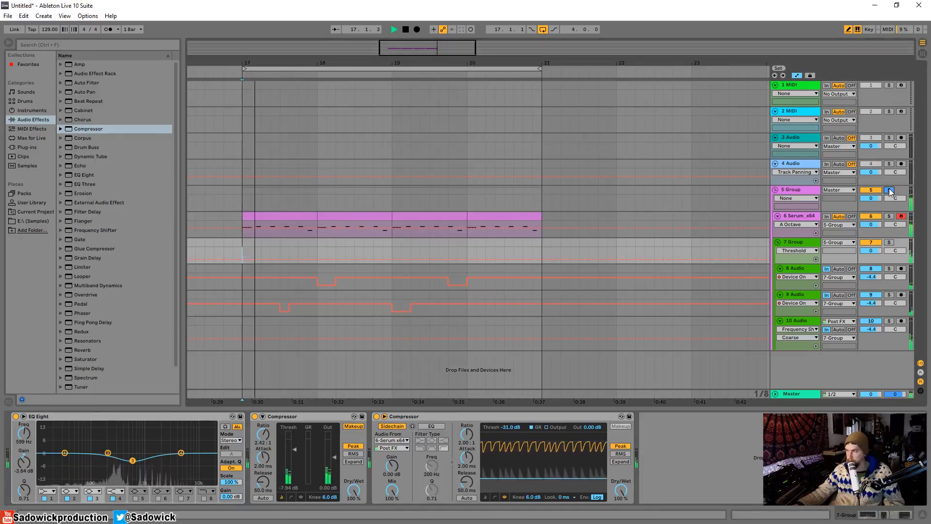
left_click(785, 192)
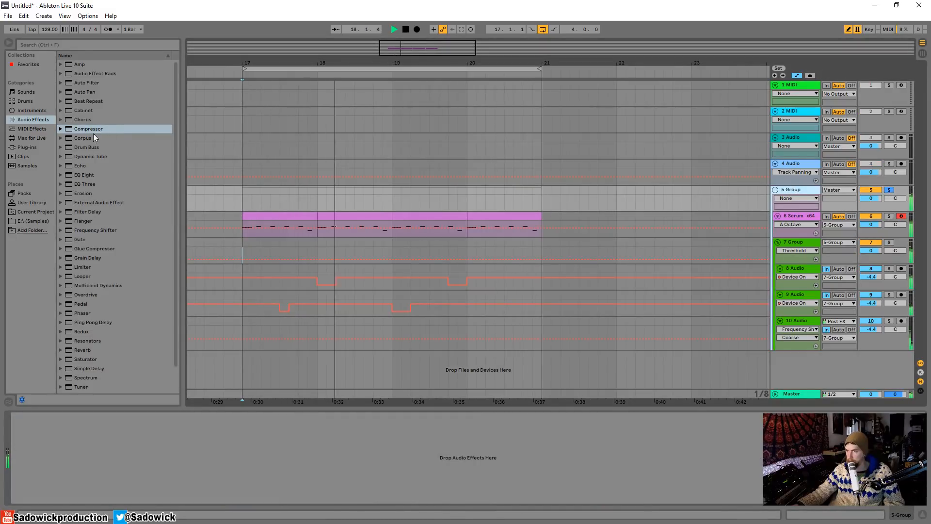
Try a Compressor on group 5 with a 2.63:1 ratio, 0.46 ms attack and -12.0 dB threshold, and delete it.
left_click_drag(100, 147, 130, 452)
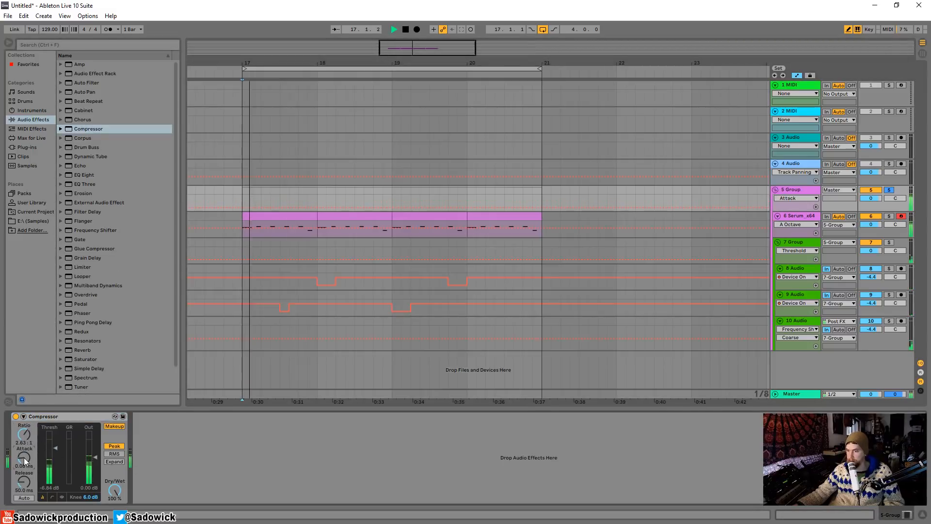
mouse_move(24, 458)
left_mouse_down()
mouse_move(56, 462)
mouse_move(56, 454)
left_mouse_up()
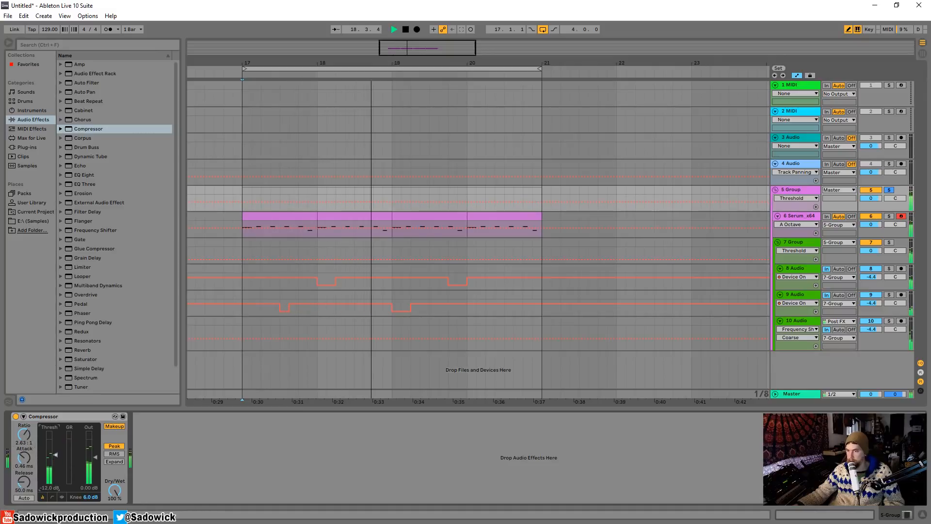
right_click(66, 420)
left_click(85, 422)
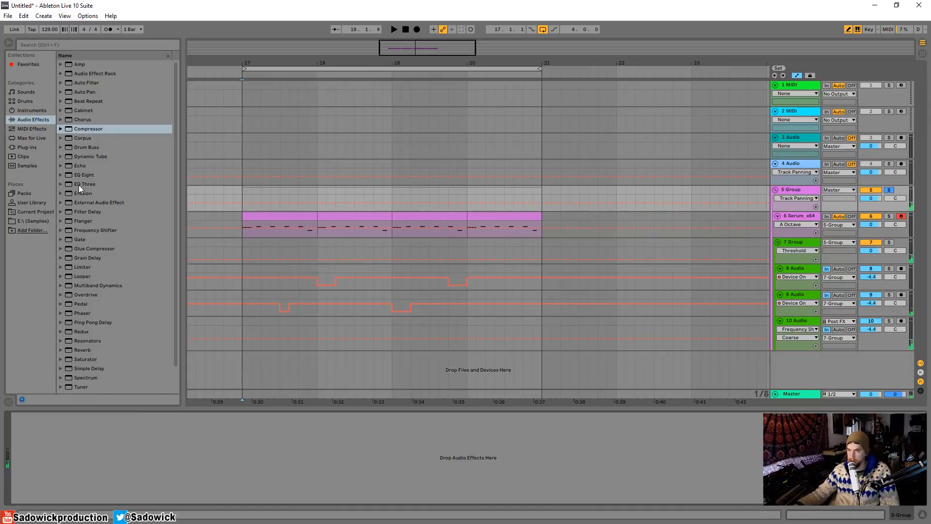
Add a Glue Compressor to group 5 and set its threshold to -18.4 dB and makeup to 7.14 dB during playback.
left_click_drag(101, 249, 128, 411)
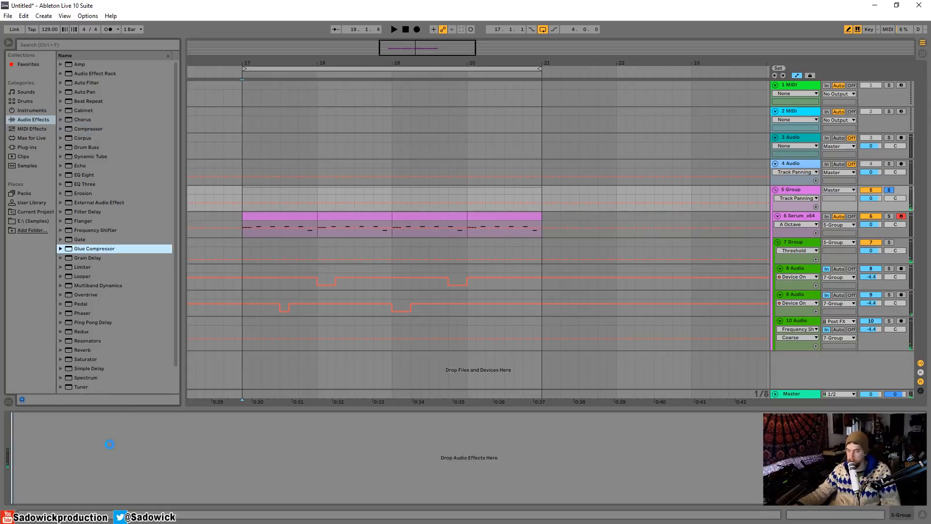
left_click_drag(109, 444, 109, 444)
key("space")
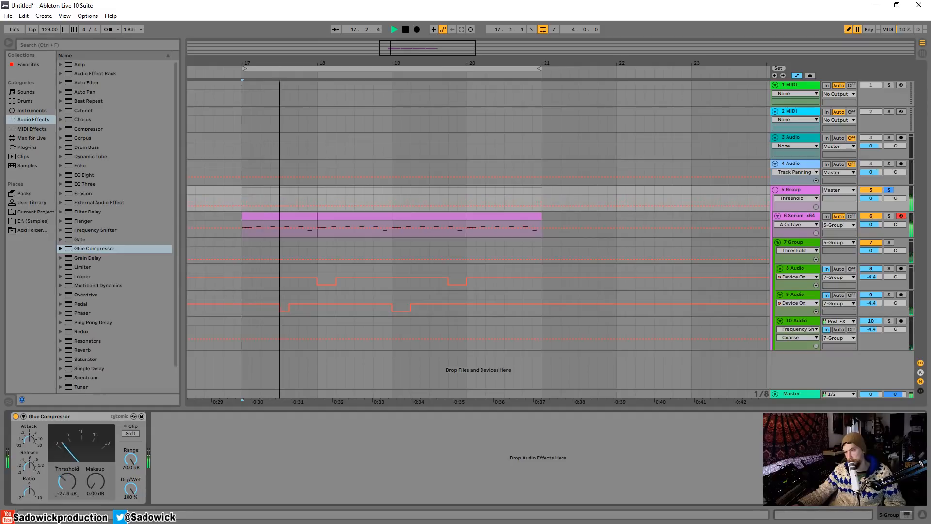
left_click_drag(67, 481, 97, 489)
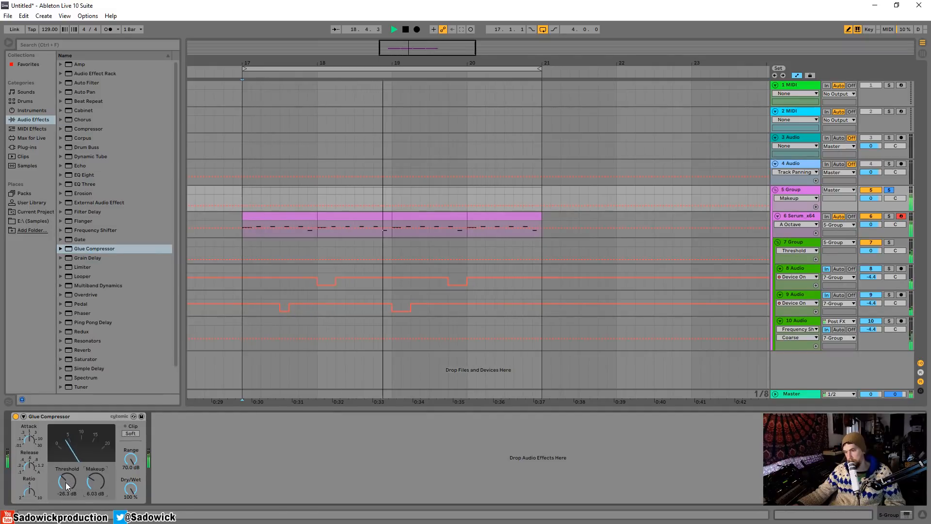
left_click_drag(66, 483, 95, 481)
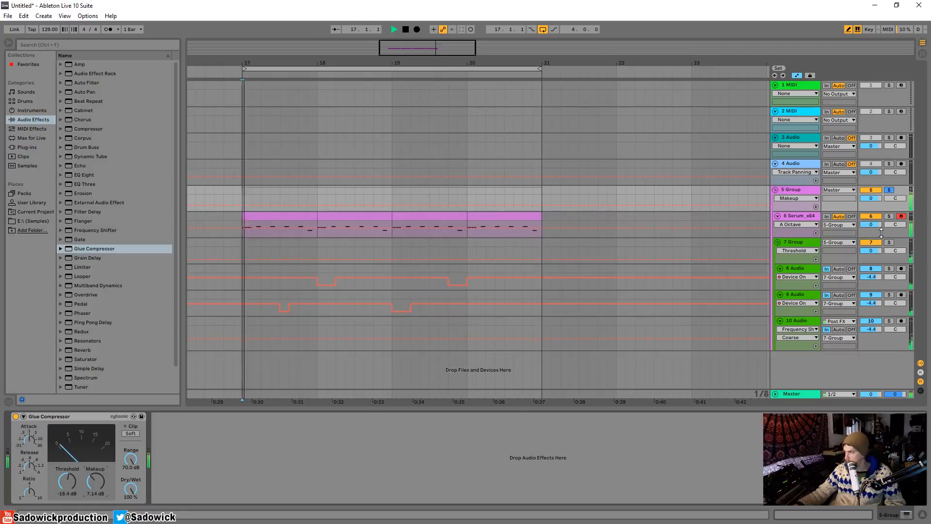
On group 7, set EQ Eight band 4 to 5.05 kHz, -1.61 dB and the sidechained Compressor to 0.01 ms attack, 10.2 ms release, -24.1 dB threshold.
left_click(801, 243)
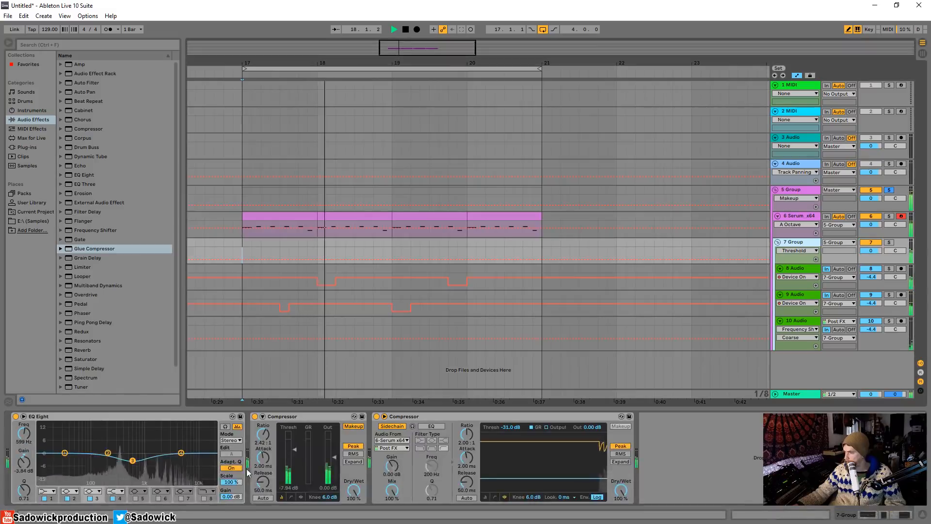
left_click_drag(180, 454, 181, 455)
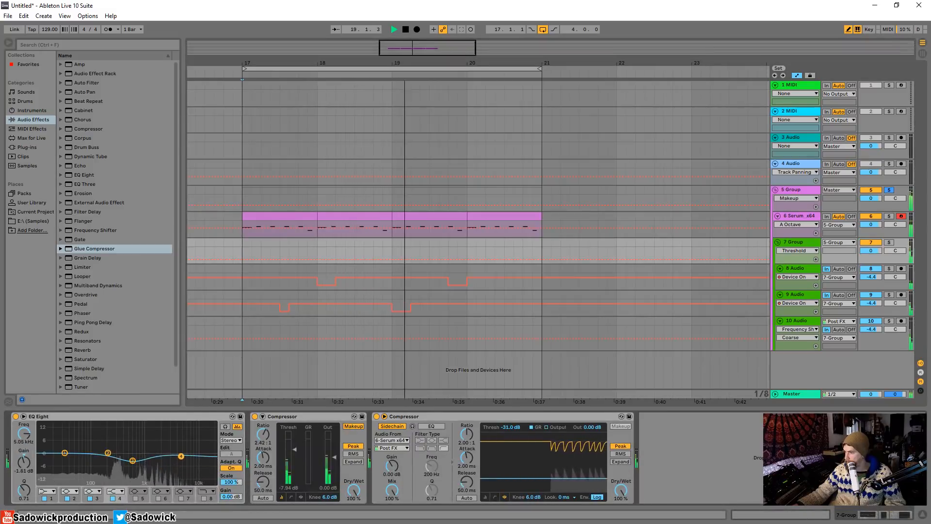
left_click_drag(465, 459, 498, 474)
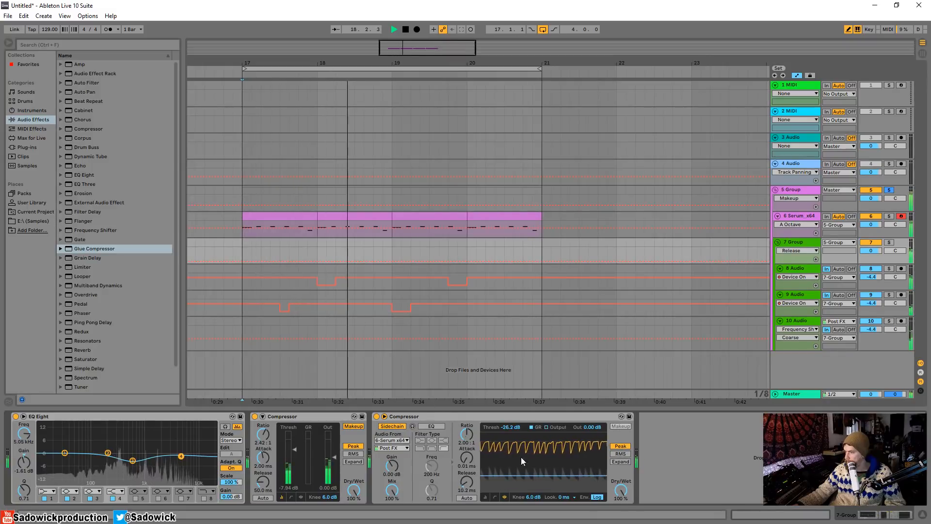
left_click_drag(571, 474, 571, 473)
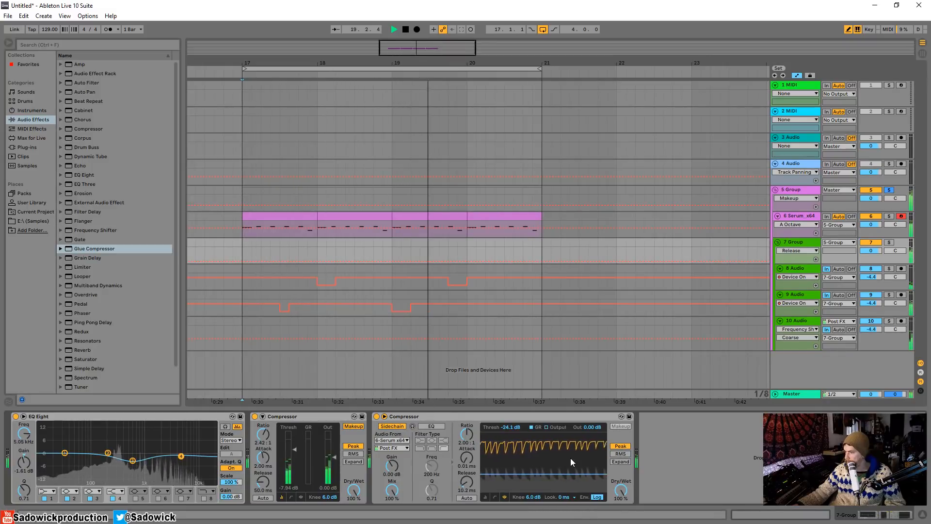
key("space")
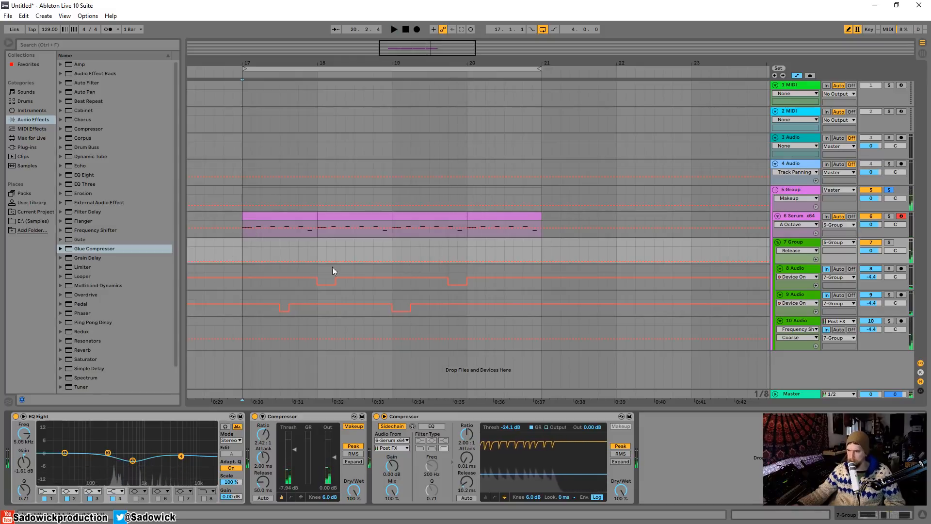
Collapse both Compressors on group 7 and add a second EQ Eight after them with band 1 at 97.9 Hz and -5.50 dB.
double_click(330, 418)
double_click(329, 418)
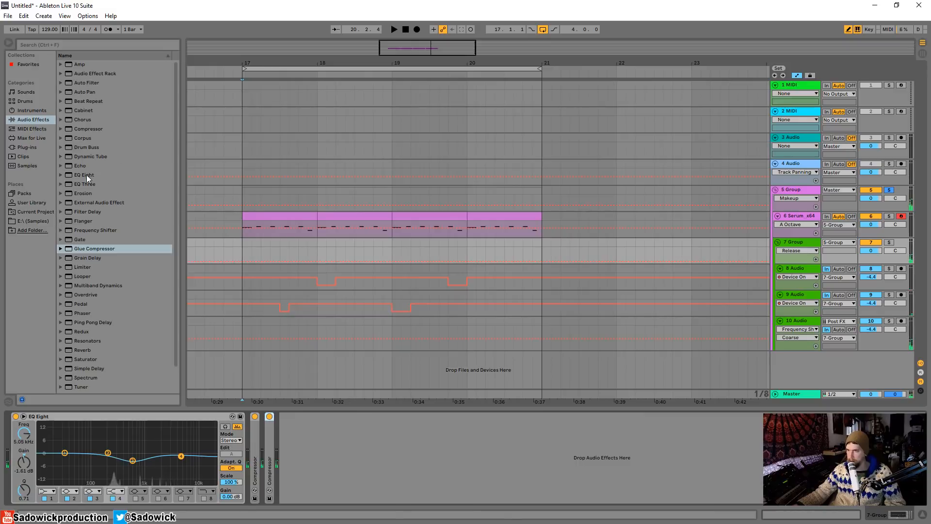
left_click_drag(87, 175, 391, 465)
left_click_drag(333, 453, 360, 463)
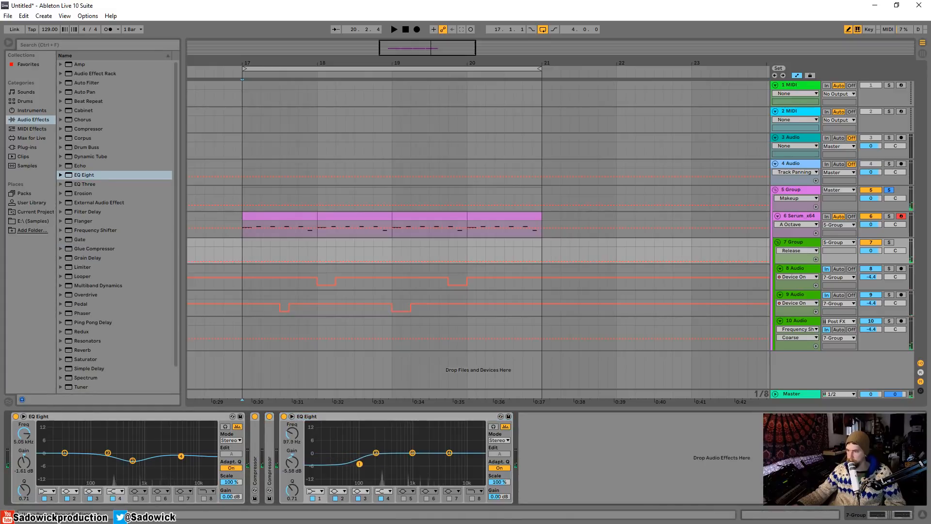
On group 7's second EQ Eight, lower band 3 slightly and set band 4 to 4.54 kHz, -5.33 dB during playback.
left_click_drag(414, 456, 414, 454)
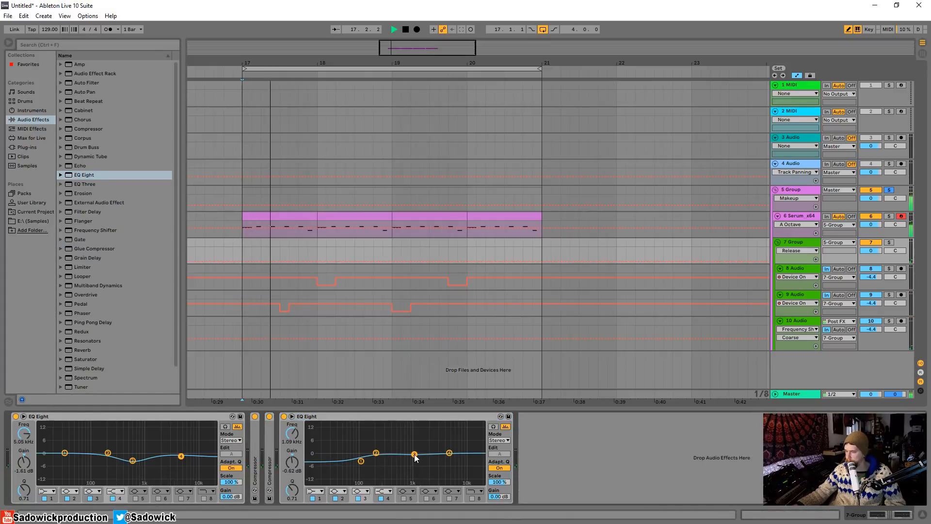
key("space")
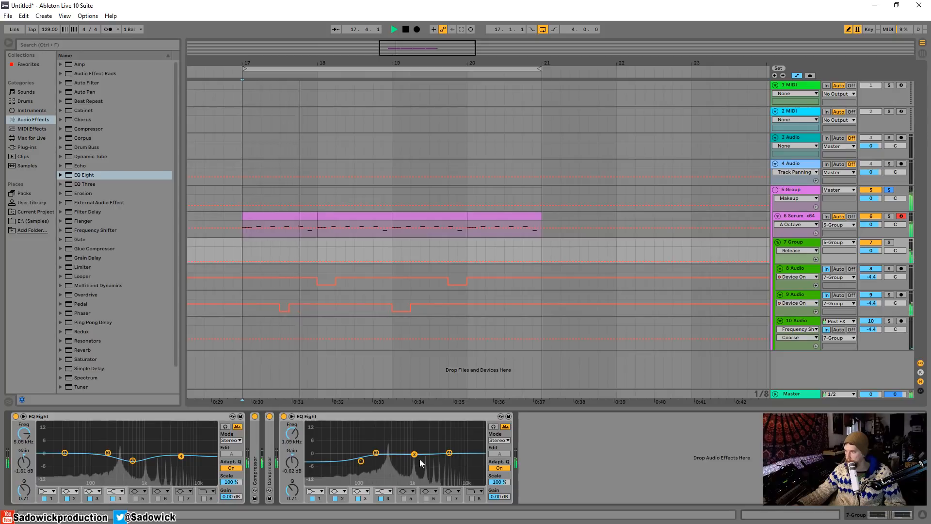
left_click_drag(414, 454, 447, 463)
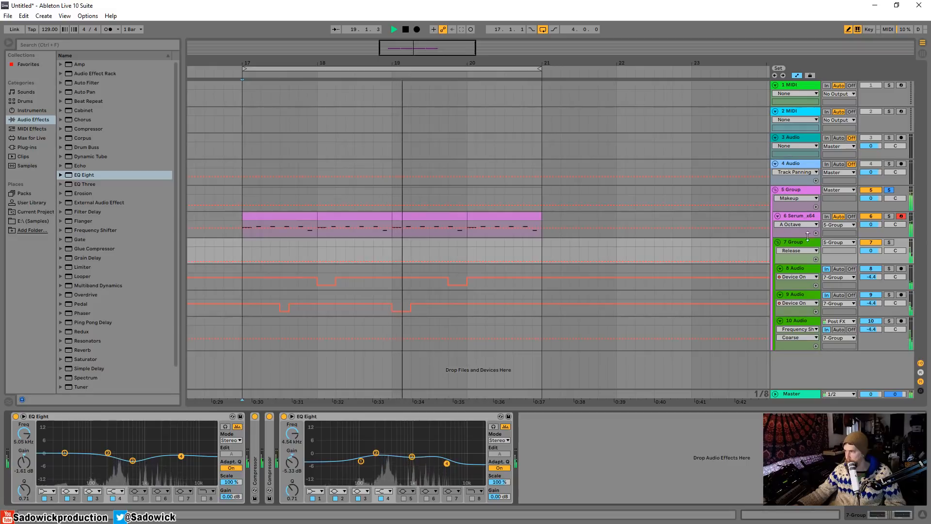
Unsolo group 5 and add an EQ Eight after Serum on track 6, dipping its band 3 slightly.
left_click(893, 219)
left_click(890, 218)
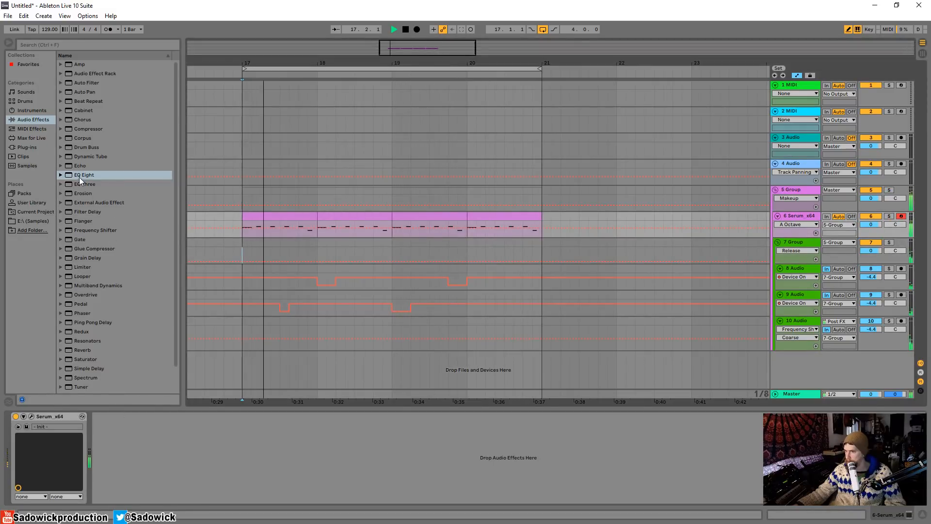
left_click_drag(84, 175, 170, 460)
left_click_drag(225, 453, 201, 454)
Stop playback and make band 1 of the Serum track's EQ Eight a low-cut filter at 57.4 Hz with Q 1.02.
key("space")
left_click(128, 491)
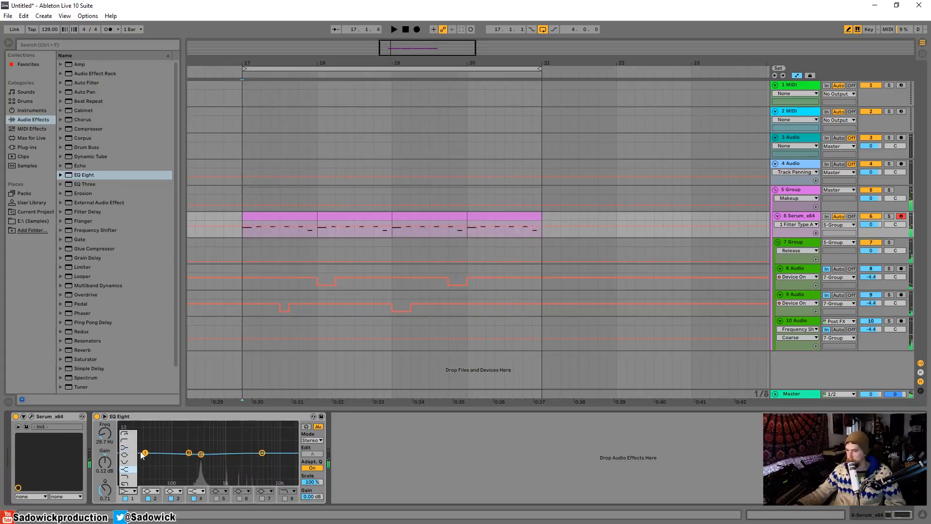
left_click(131, 442)
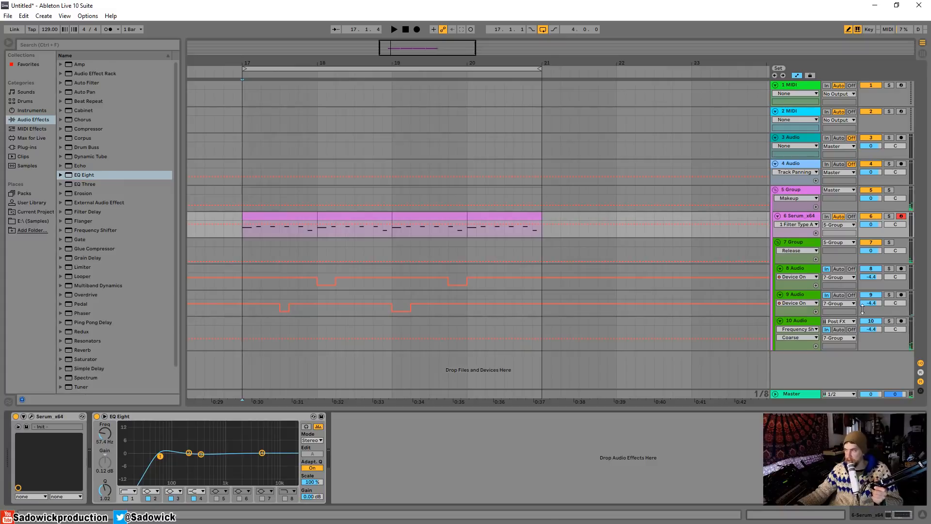
Reduce the heights of group 7 and its three audio tracks in the arrangement, and select the first Serum clip.
left_click(810, 247)
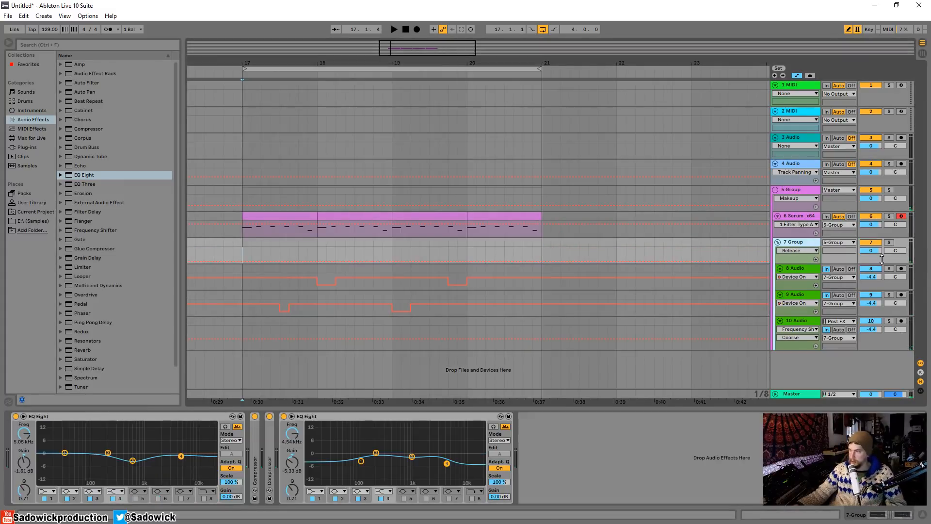
left_click_drag(882, 264, 886, 291)
left_click_drag(888, 324, 891, 317)
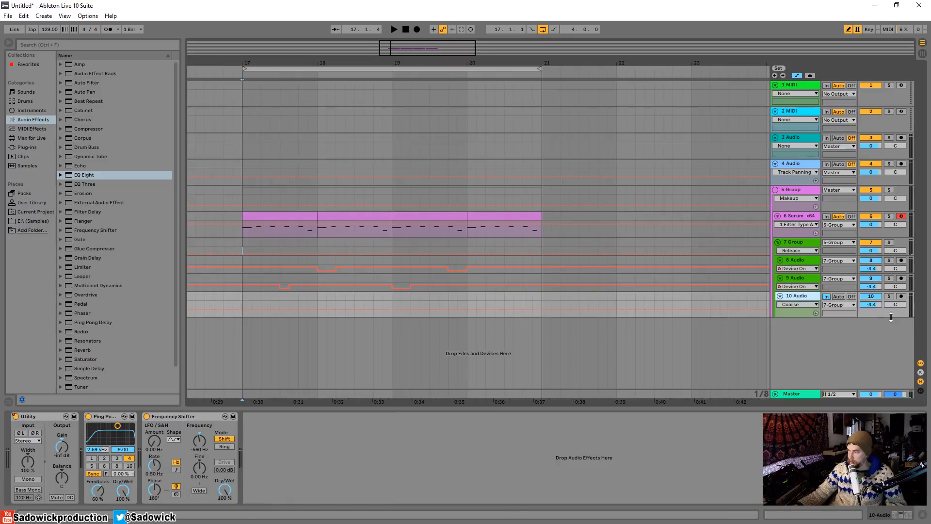
left_click(802, 244)
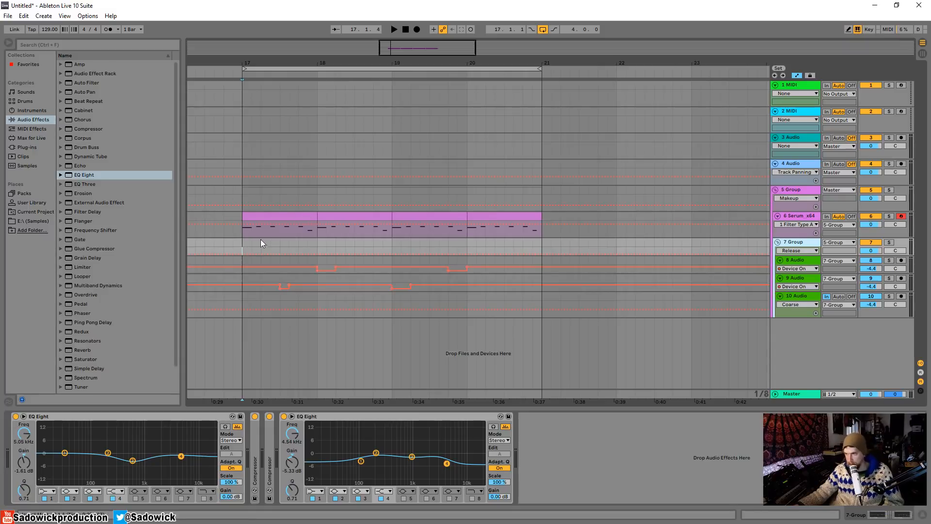
left_click(281, 217)
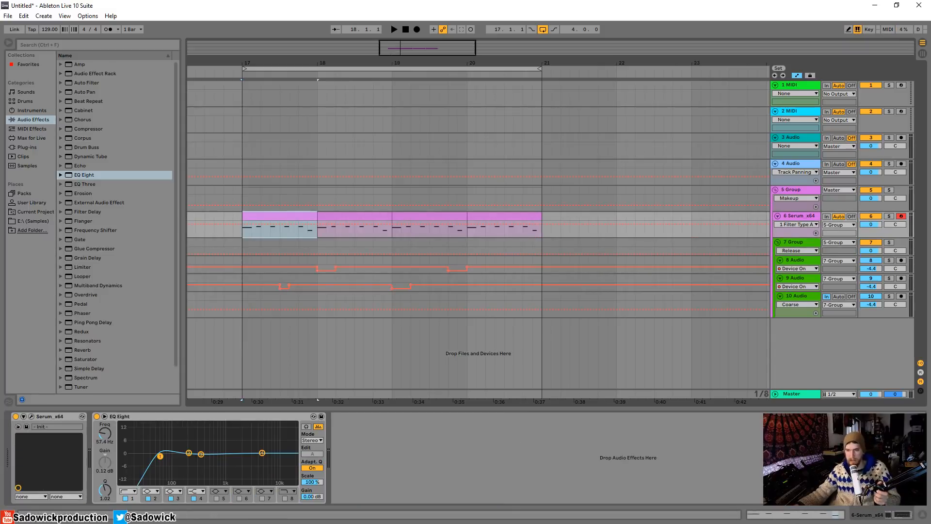